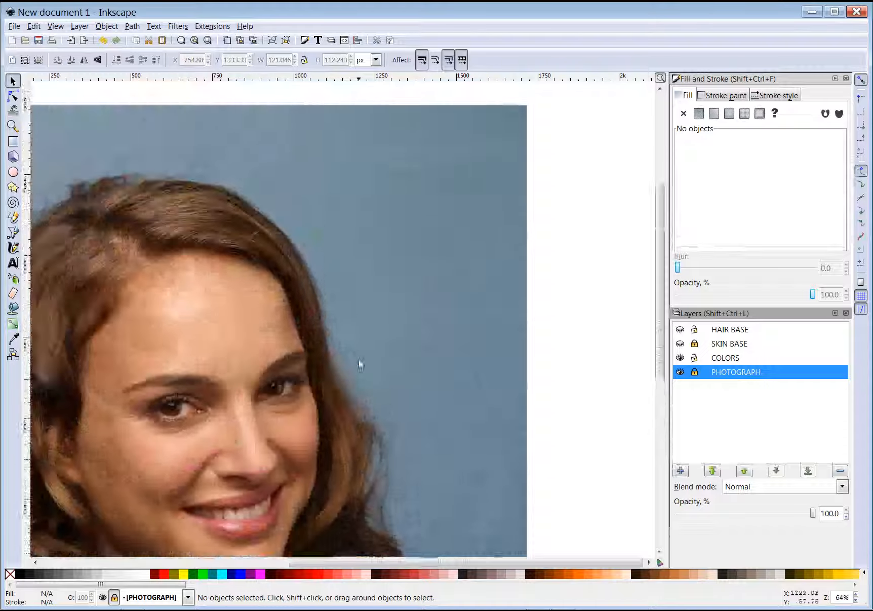
pyautogui.scroll(7, 355, 360)
pyautogui.scroll(-6, 356, 362)
pyautogui.scroll(5, 352, 362)
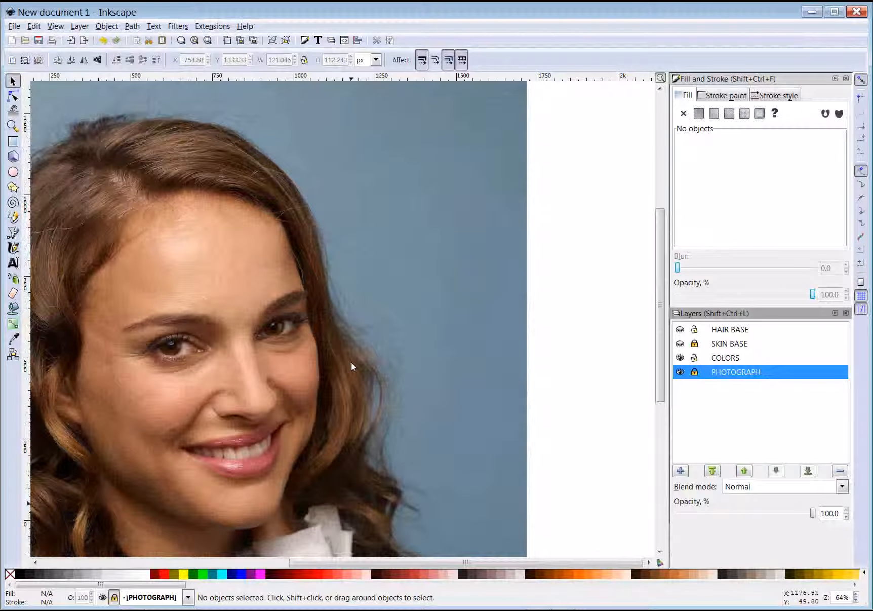
pyautogui.hscroll(5, 351, 362)
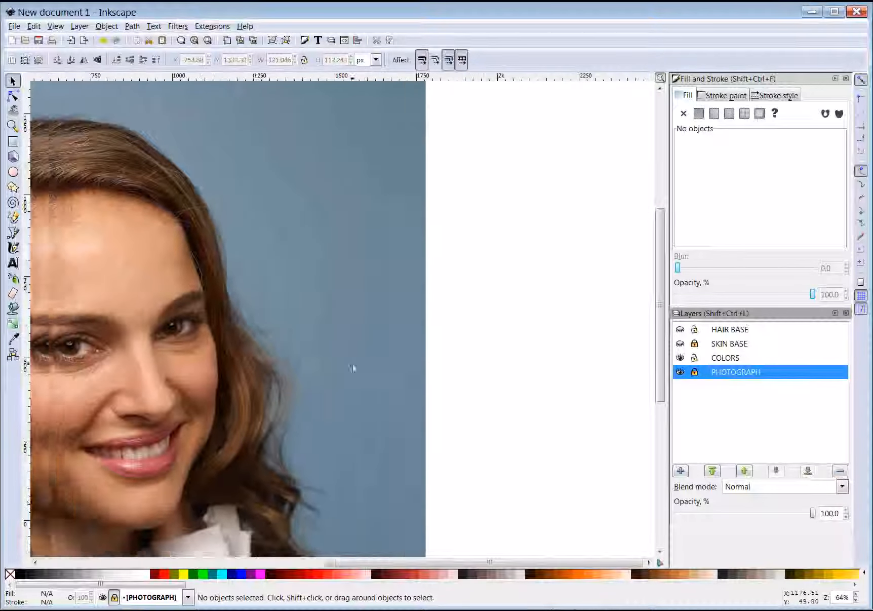
pyautogui.hscroll(-7, 354, 366)
pyautogui.hscroll(-6, 364, 375)
pyautogui.hscroll(6, 362, 374)
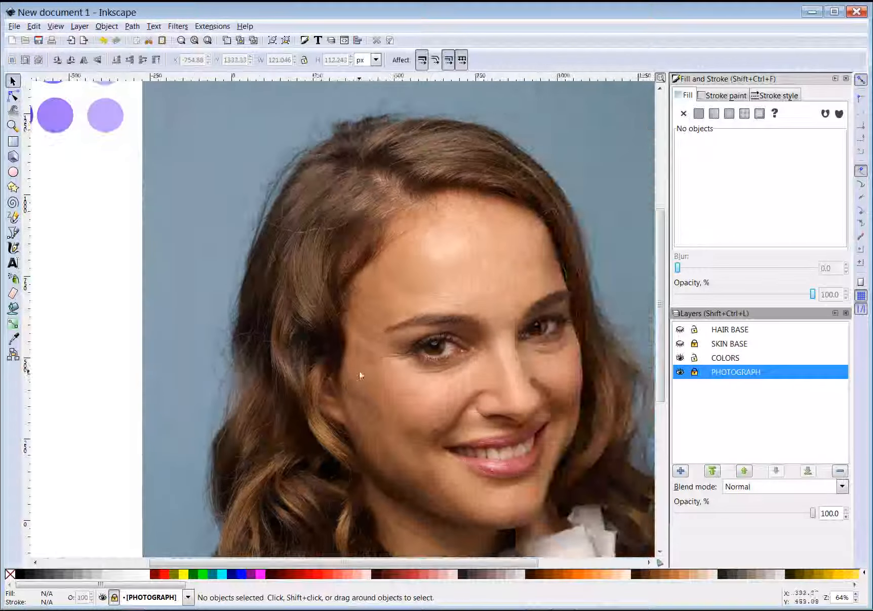
pyautogui.hscroll(-6, 359, 374)
pyautogui.hscroll(3, 358, 374)
pyautogui.hscroll(-2, 358, 374)
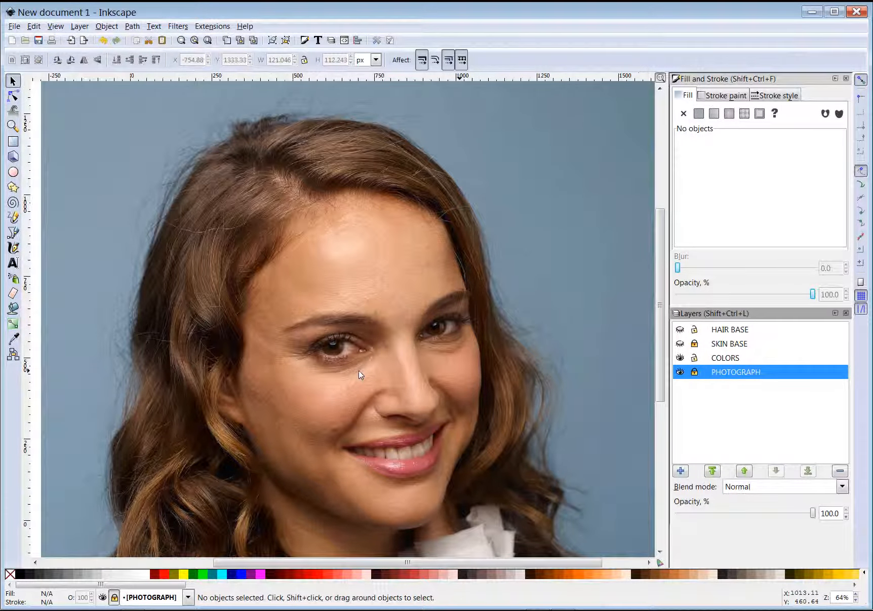
pyautogui.scroll(-2, 359, 374)
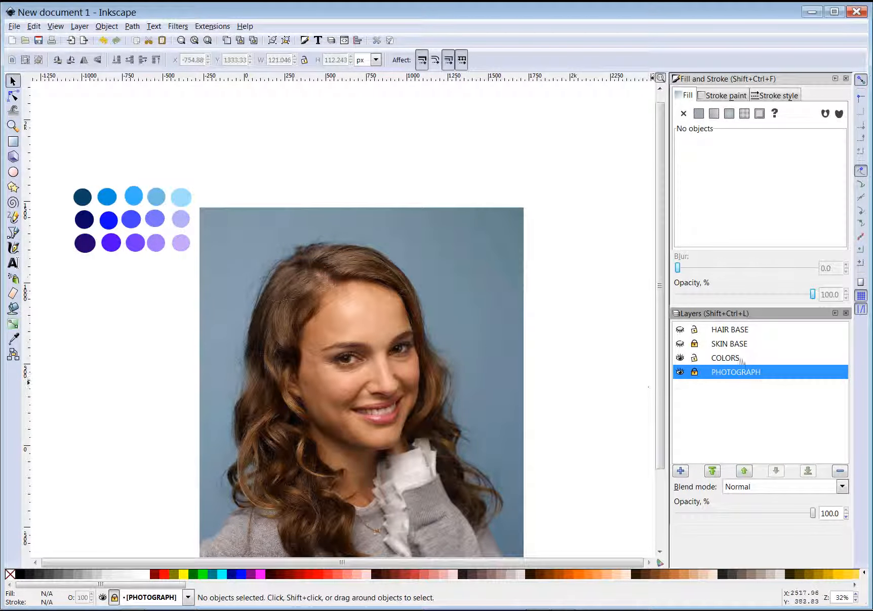
pyautogui.click(729, 358)
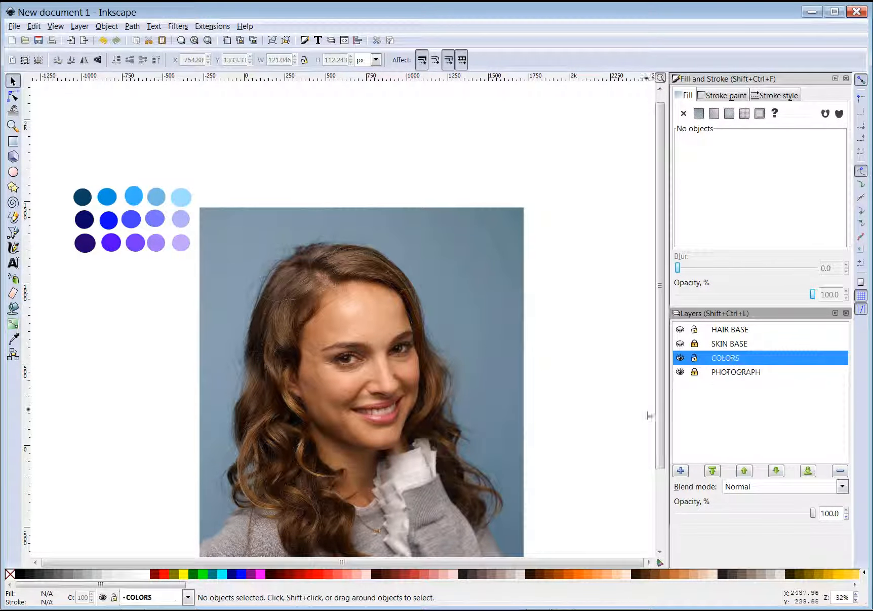
# Lock and unlock the COLORS layer, then select the third blue swatch in the top row
pyautogui.click(695, 358)
pyautogui.click(694, 358)
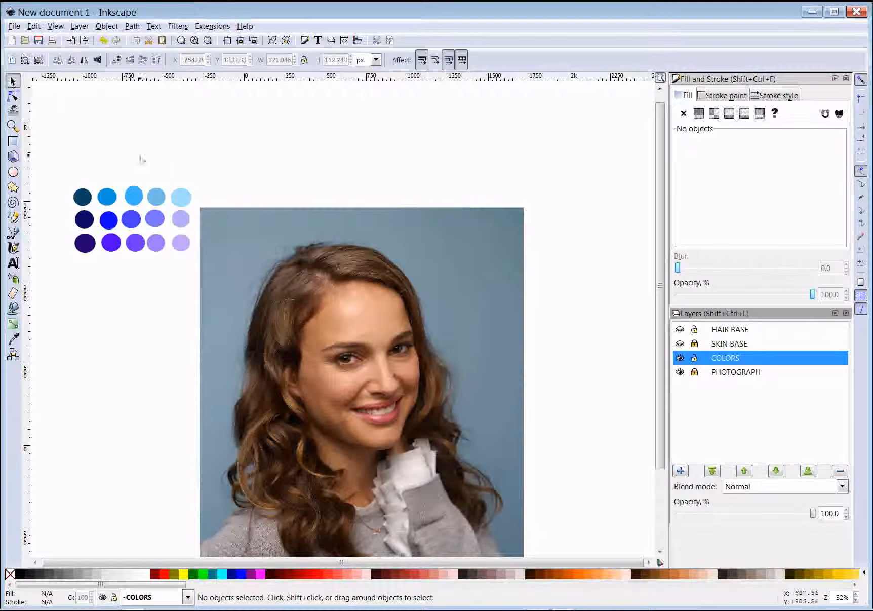
pyautogui.click(134, 200)
# Move all 15 colour swatches onto the photo's upper-right corner and lock the COLORS layer
pyautogui.moveTo(134, 200)
pyautogui.mouseDown()
pyautogui.moveTo(341, 198)
pyautogui.moveTo(130, 203)
pyautogui.mouseUp()
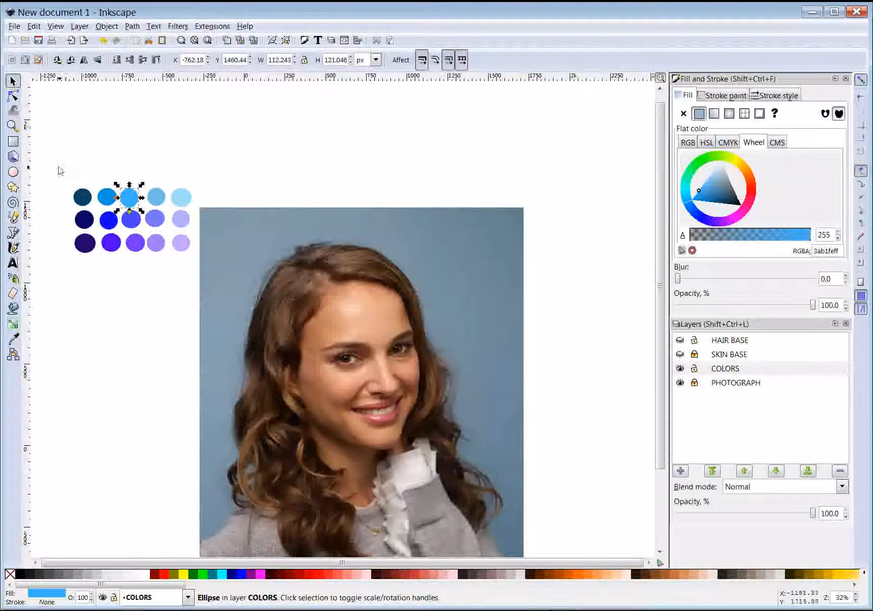
pyautogui.moveTo(59, 170); pyautogui.dragTo(197, 272)
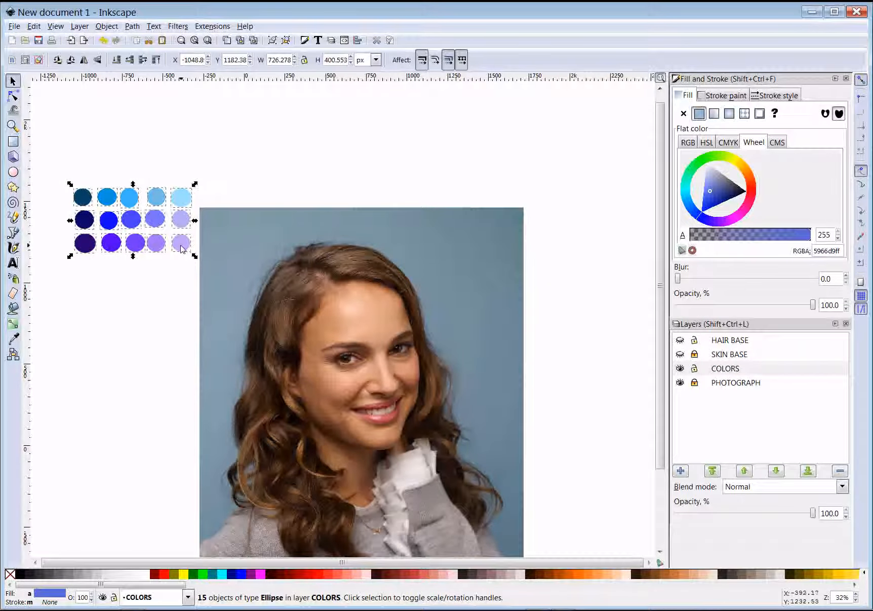
pyautogui.moveTo(181, 248); pyautogui.dragTo(546, 278)
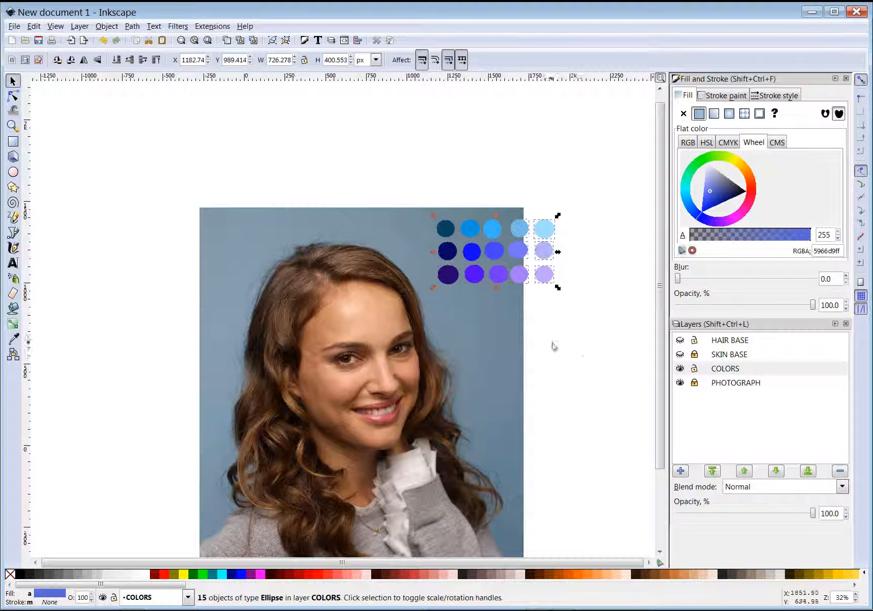
pyautogui.click(694, 369)
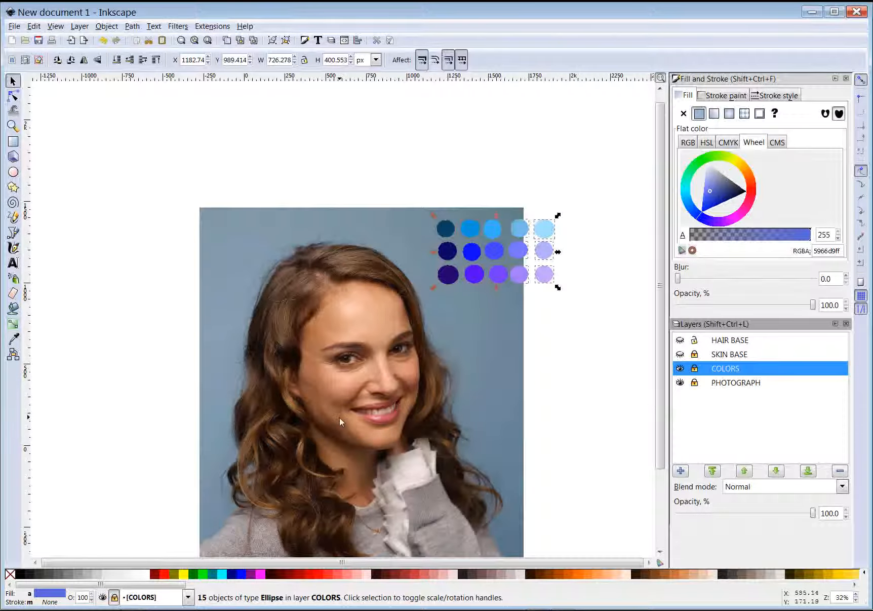
pyautogui.scroll(-4, 327, 411)
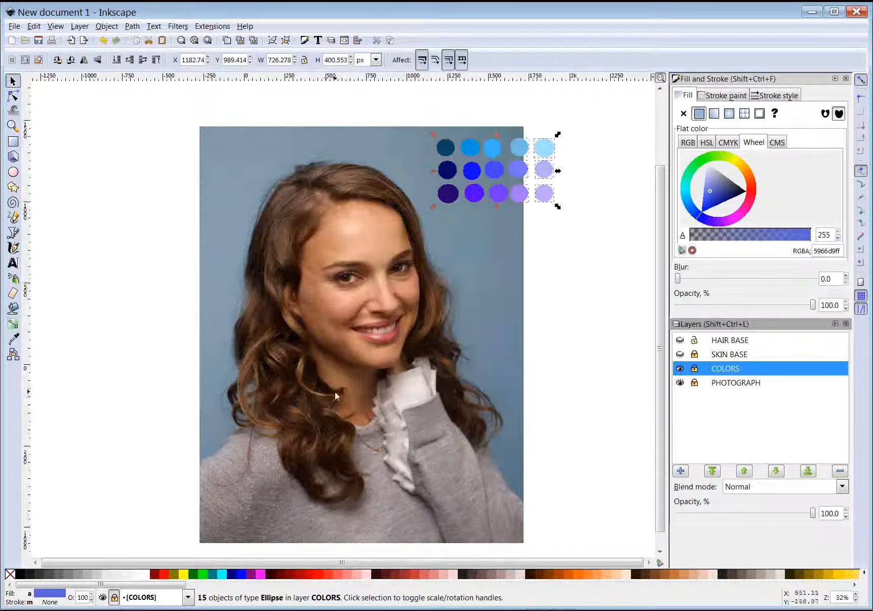
pyautogui.scroll(1, 335, 391)
pyautogui.scroll(1, 404, 255)
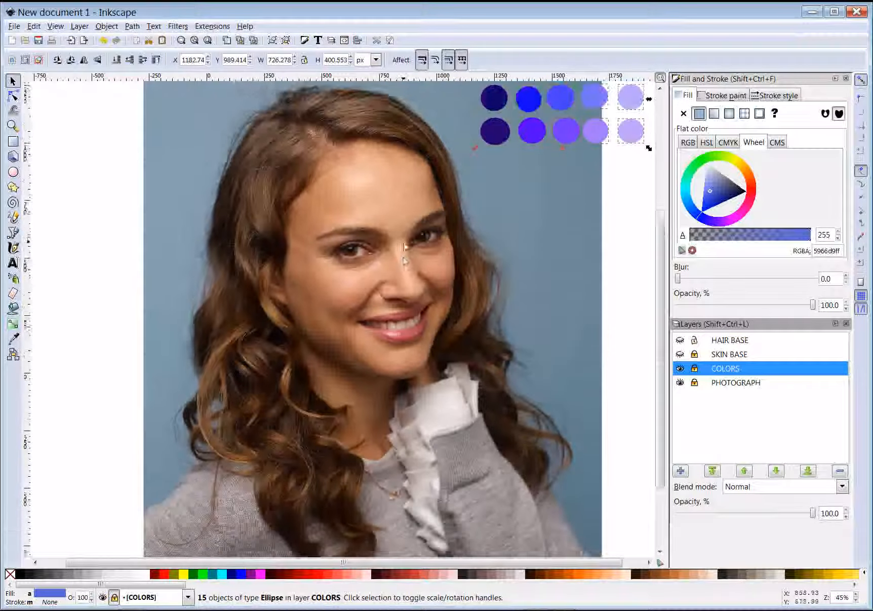
pyautogui.scroll(1, 405, 258)
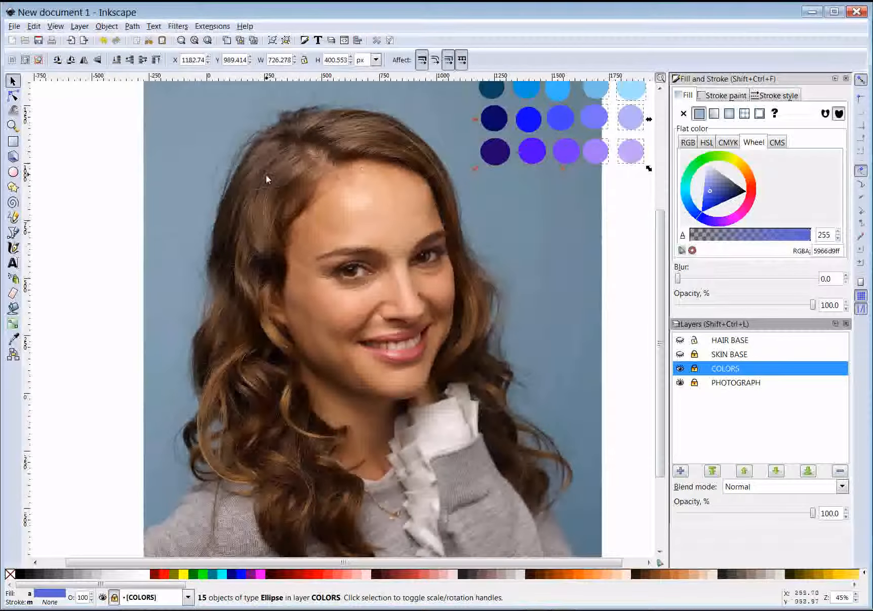
pyautogui.scroll(-2, 457, 432)
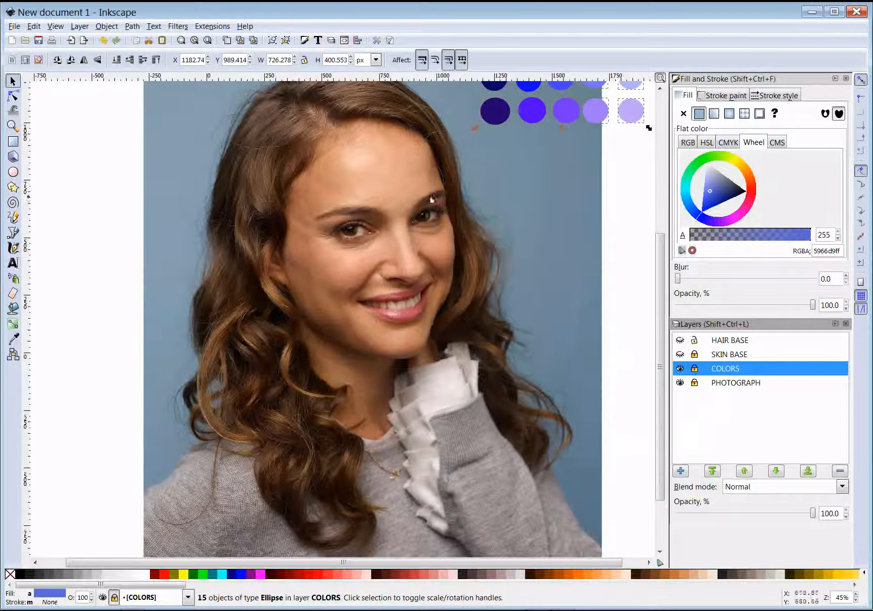
pyautogui.click(680, 354)
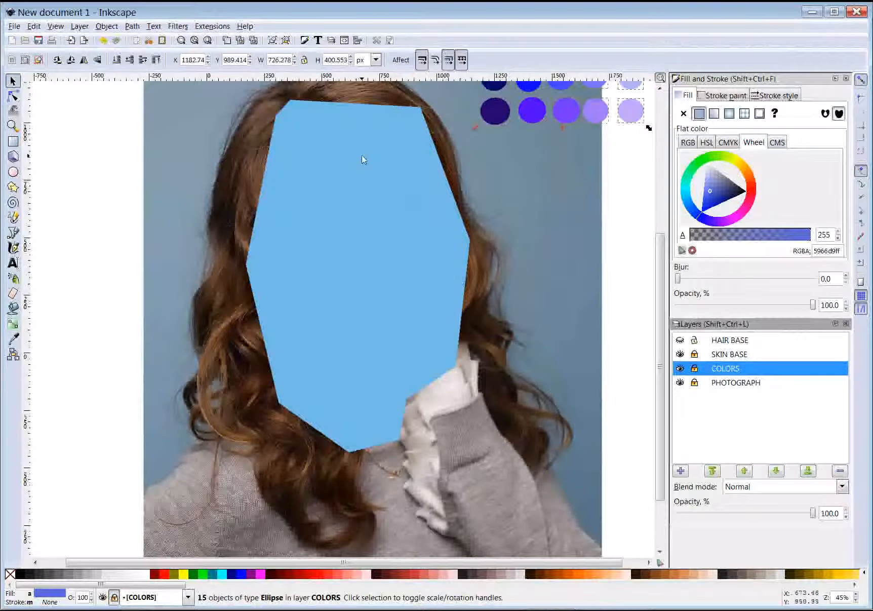
# Make SKIN BASE current, try 40% opacity, restore it to 100%, then hide the layer
pyautogui.click(680, 355)
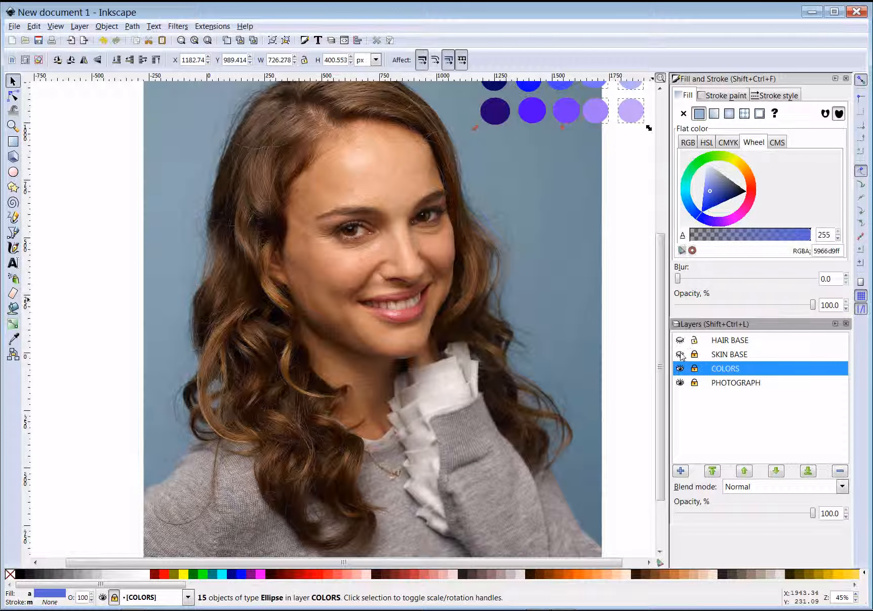
pyautogui.click(680, 355)
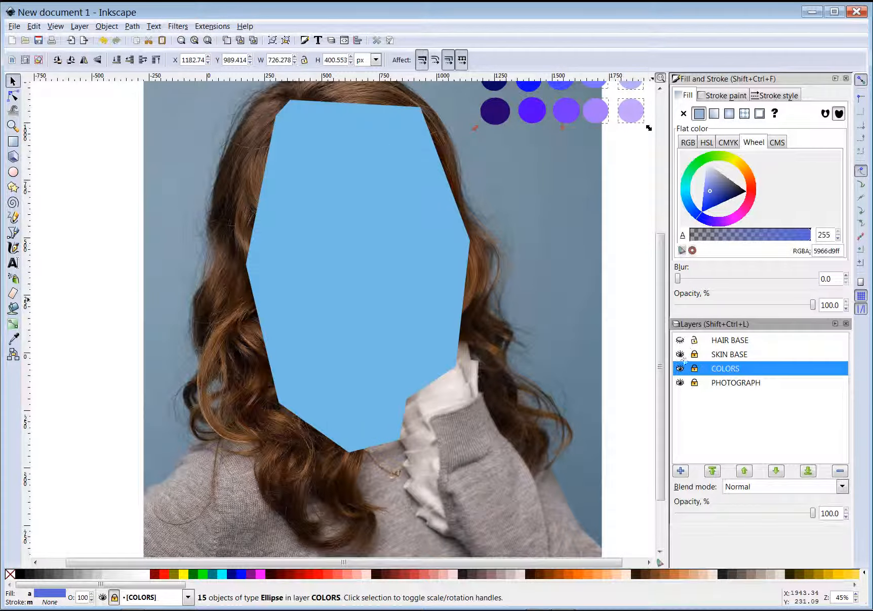
pyautogui.click(722, 355)
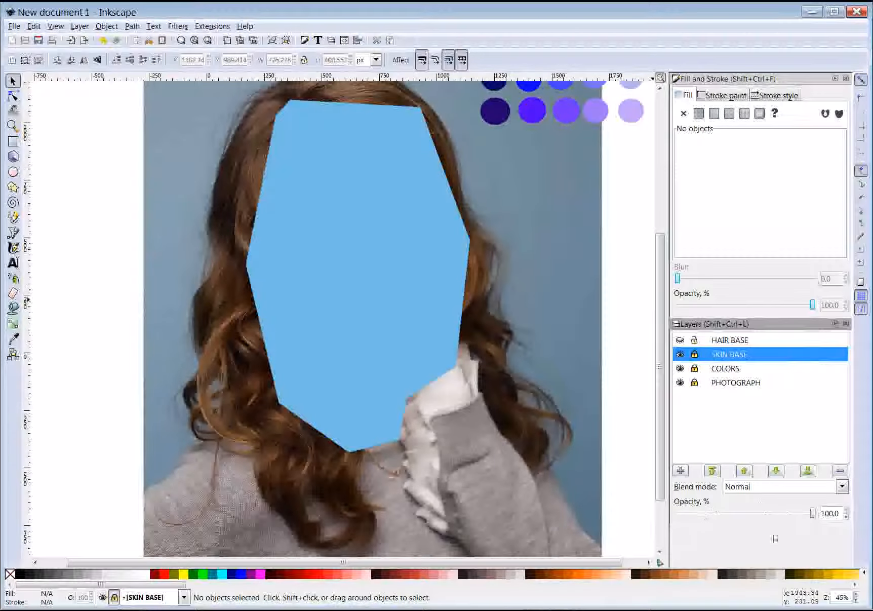
pyautogui.moveTo(811, 515); pyautogui.dragTo(732, 513)
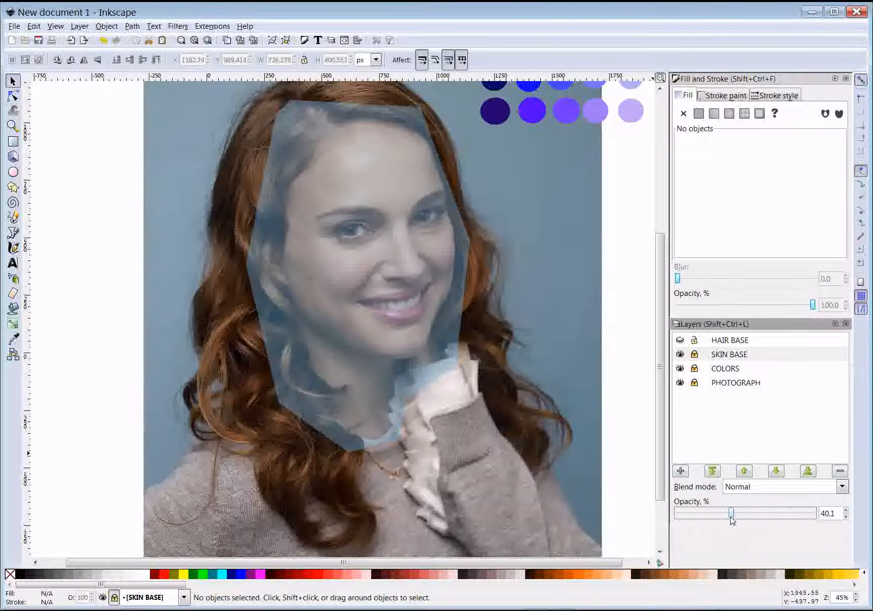
pyautogui.moveTo(731, 516); pyautogui.dragTo(829, 516)
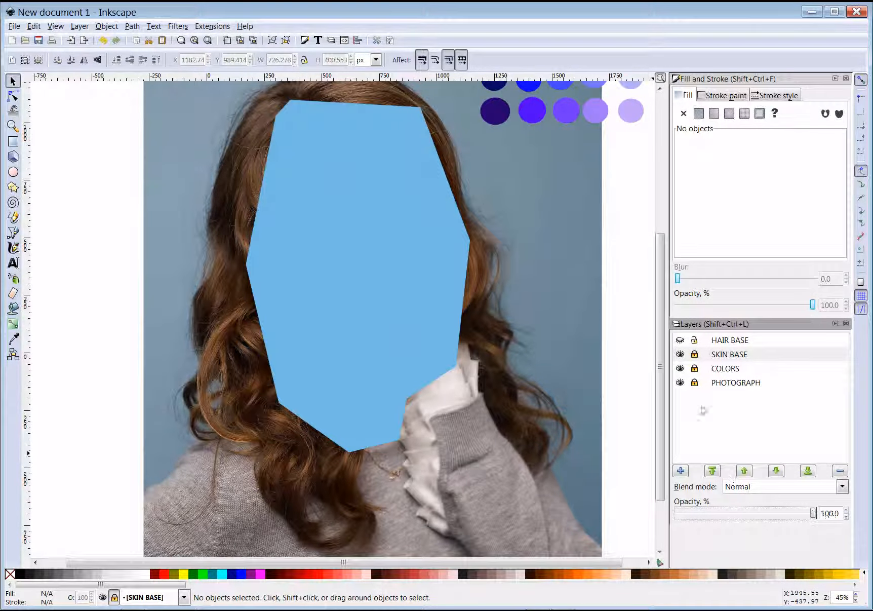
pyautogui.click(680, 354)
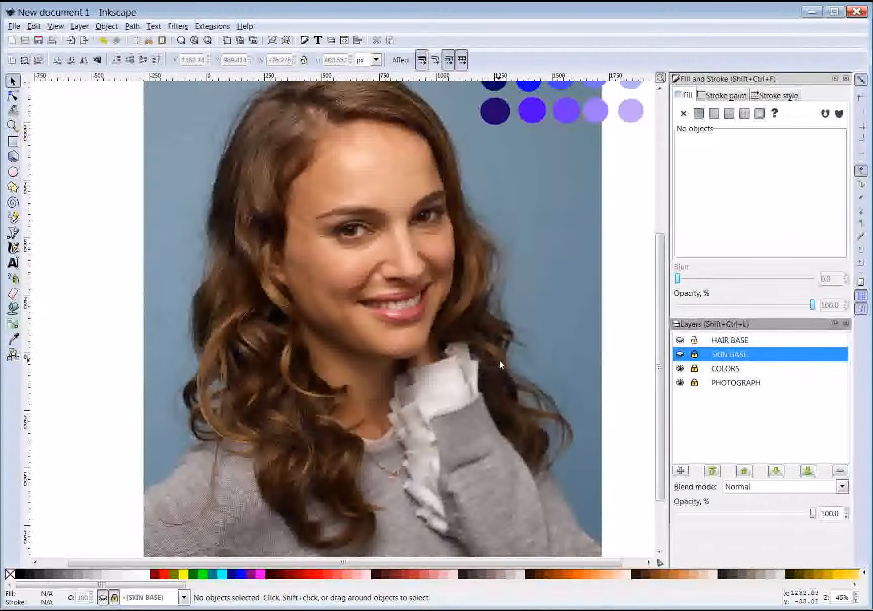
# Reveal the HAIR BASE layer's flat blue hair shape and pick the Bezier tool
pyautogui.click(679, 340)
pyautogui.scroll(3, 530, 307)
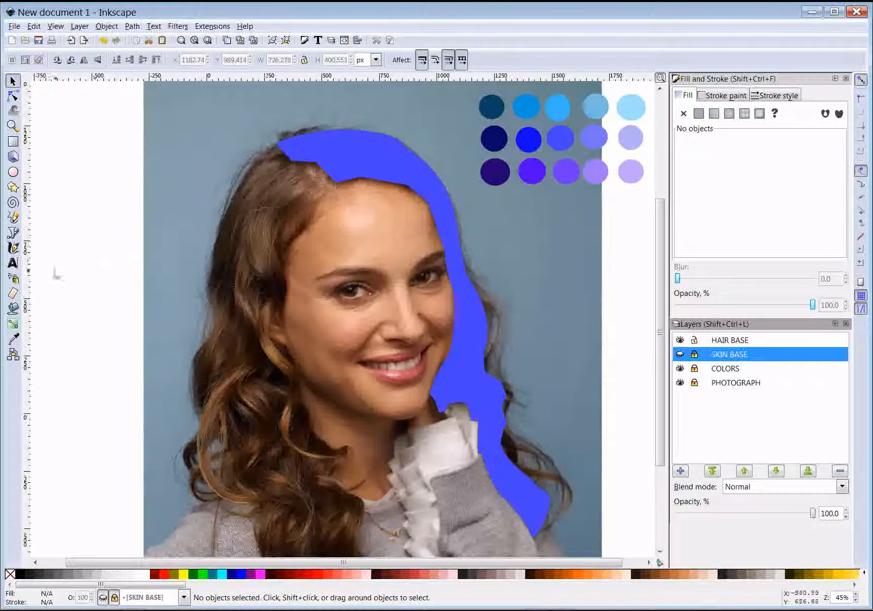
pyautogui.click(14, 233)
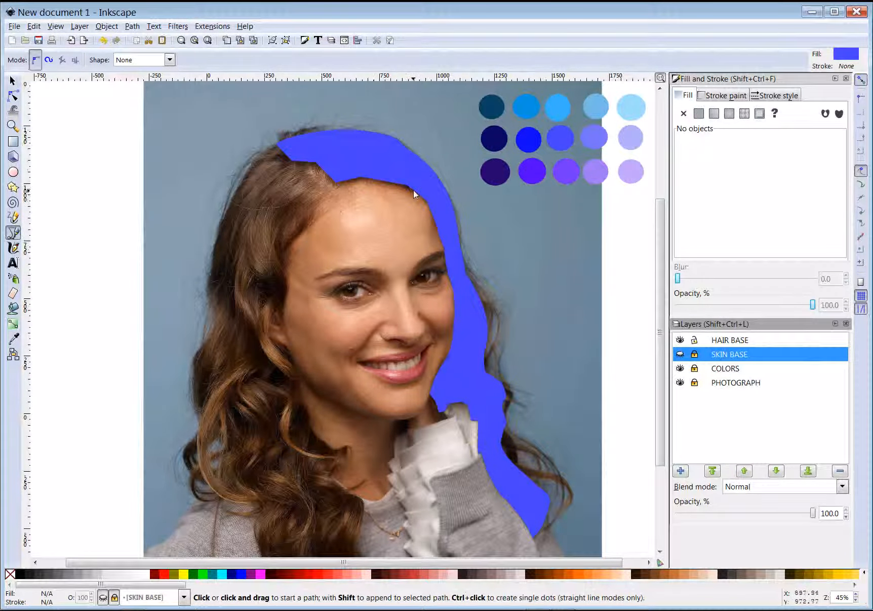
pyautogui.scroll(3, 402, 226)
pyautogui.scroll(1, 389, 304)
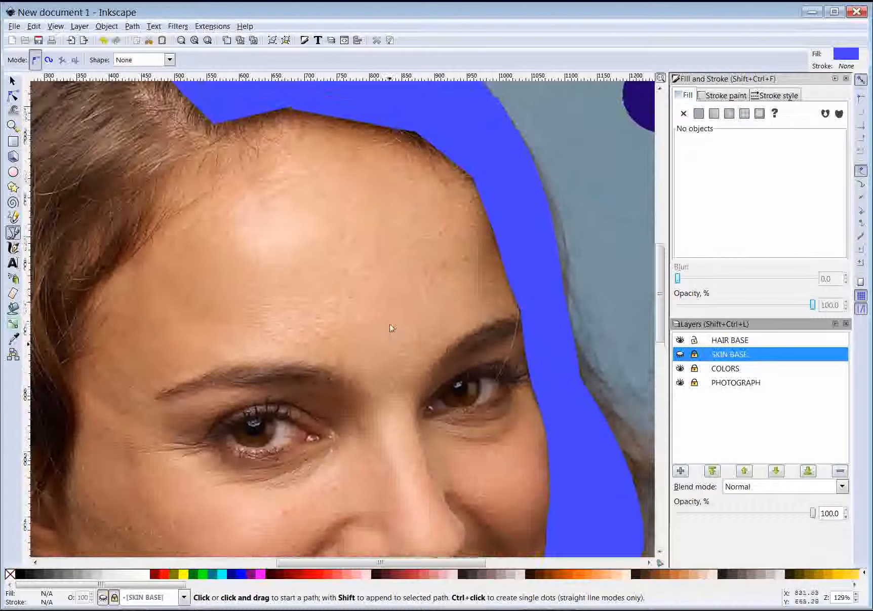
pyautogui.scroll(11, 389, 324)
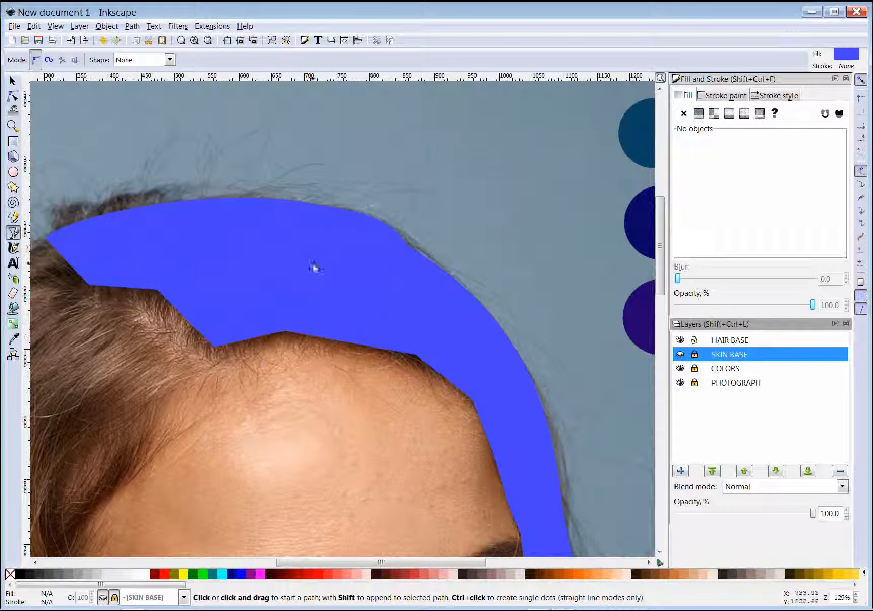
pyautogui.scroll(-2, 381, 396)
pyautogui.scroll(-1, 527, 501)
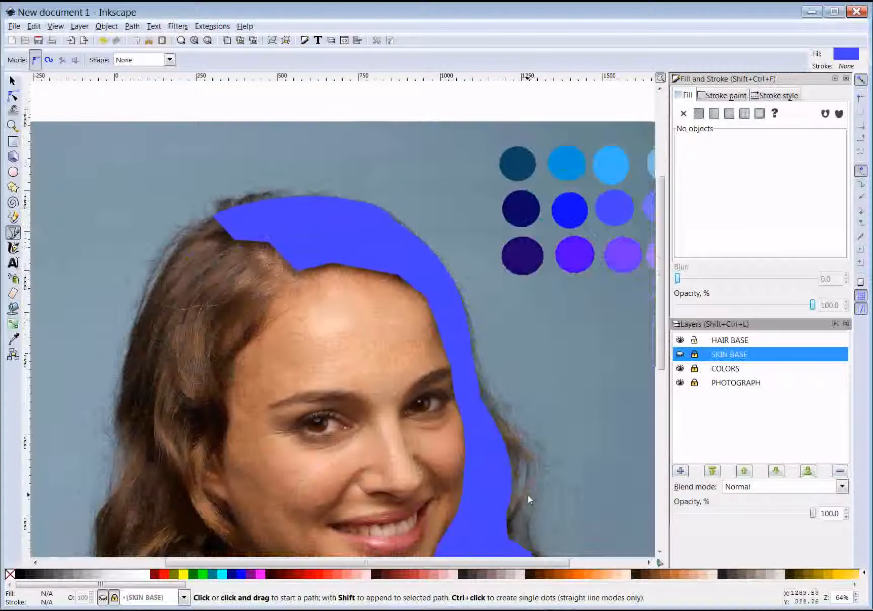
pyautogui.scroll(-6, 527, 494)
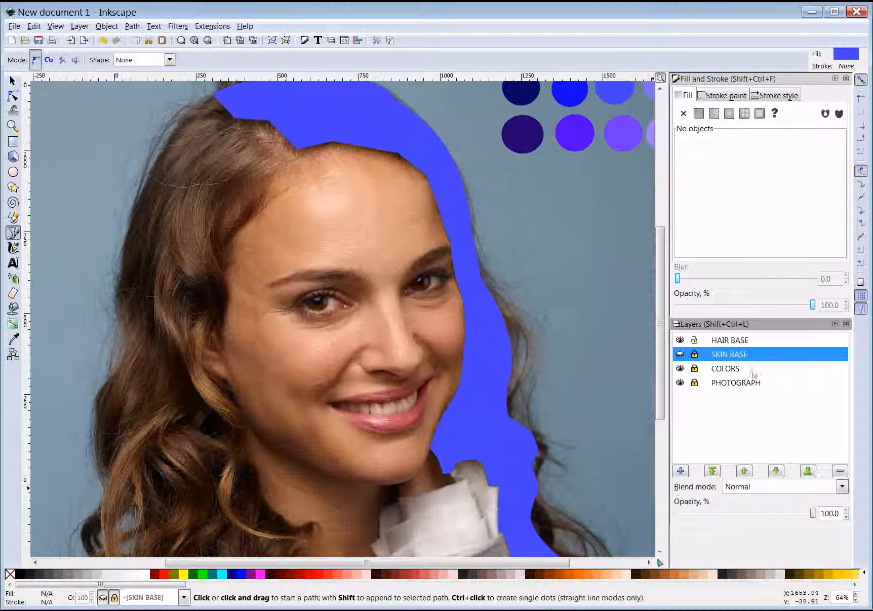
pyautogui.moveTo(813, 514); pyautogui.dragTo(749, 516)
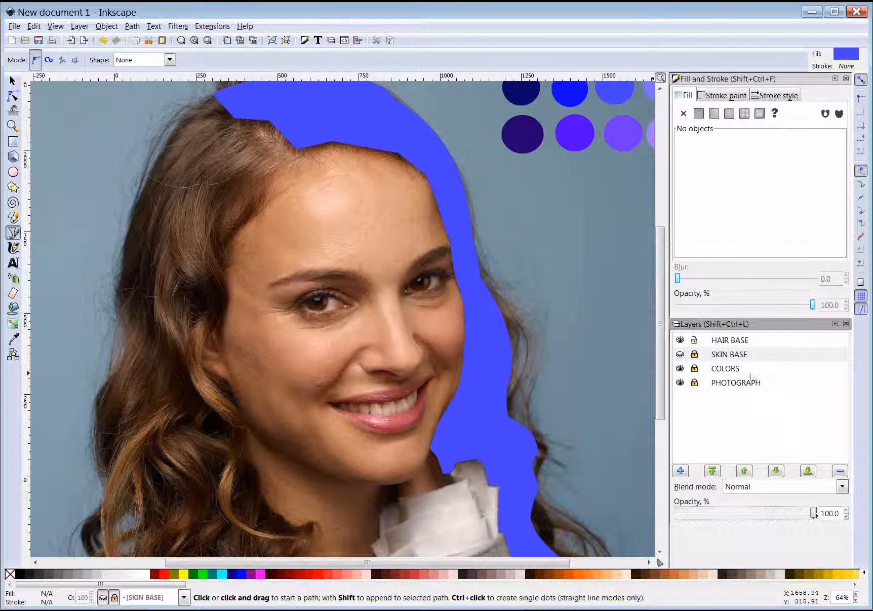
pyautogui.click(729, 344)
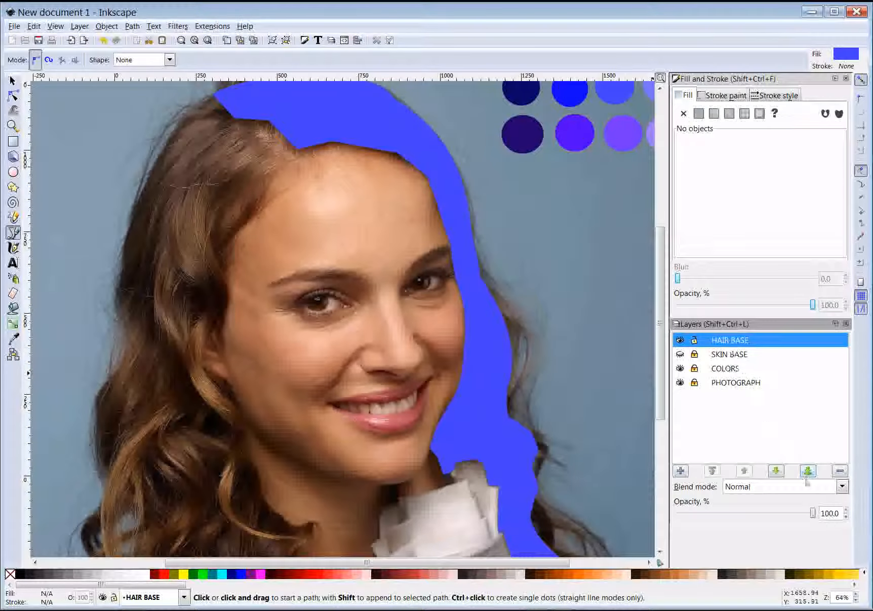
# Lower the HAIR BASE layer's opacity to 43.1% so the photographed hair shows through
pyautogui.moveTo(804, 513); pyautogui.dragTo(743, 514)
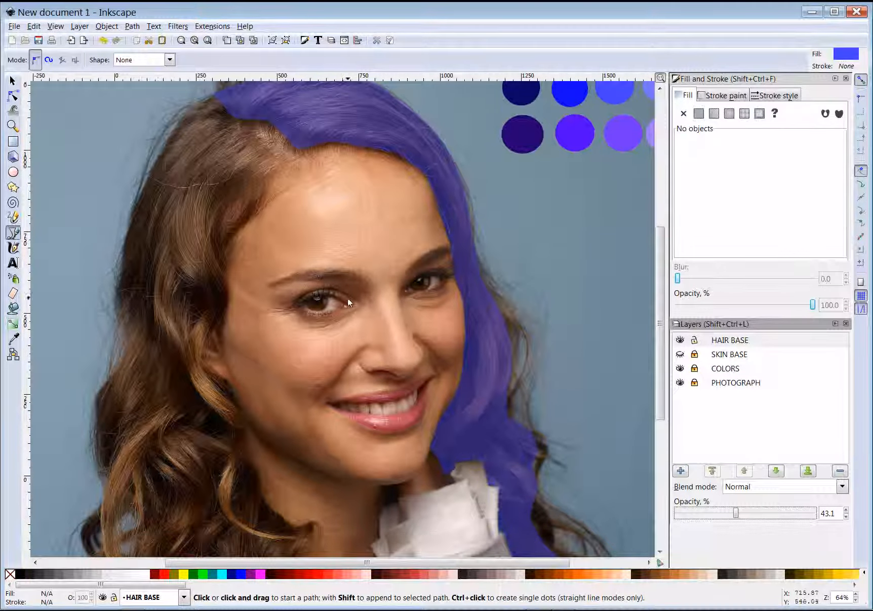
pyautogui.scroll(5, 348, 300)
pyautogui.scroll(-4, 356, 362)
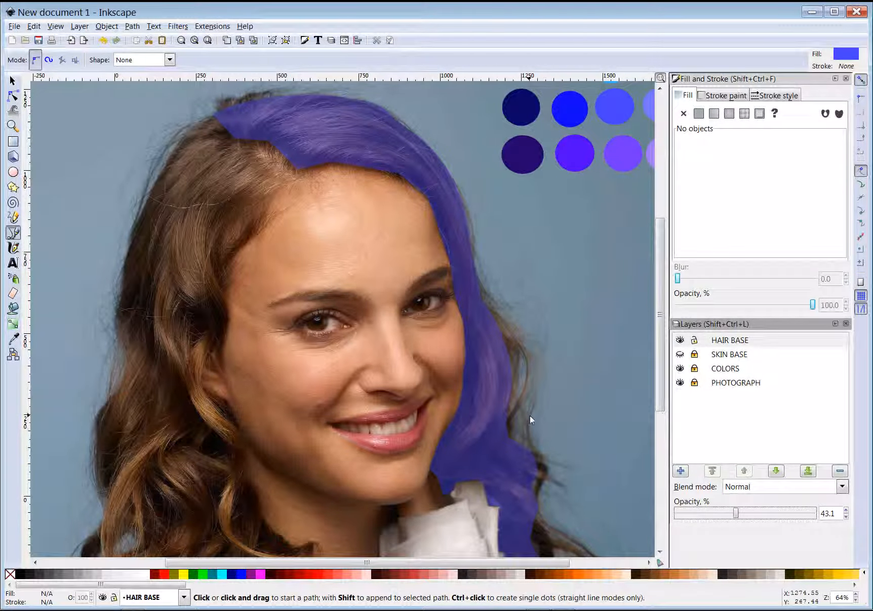
pyautogui.scroll(-1, 554, 422)
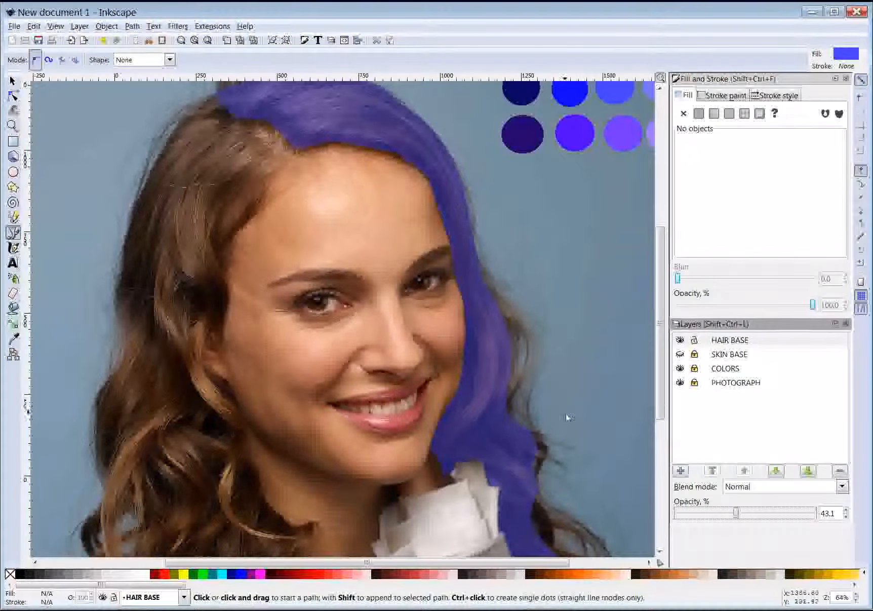
pyautogui.scroll(2, 566, 414)
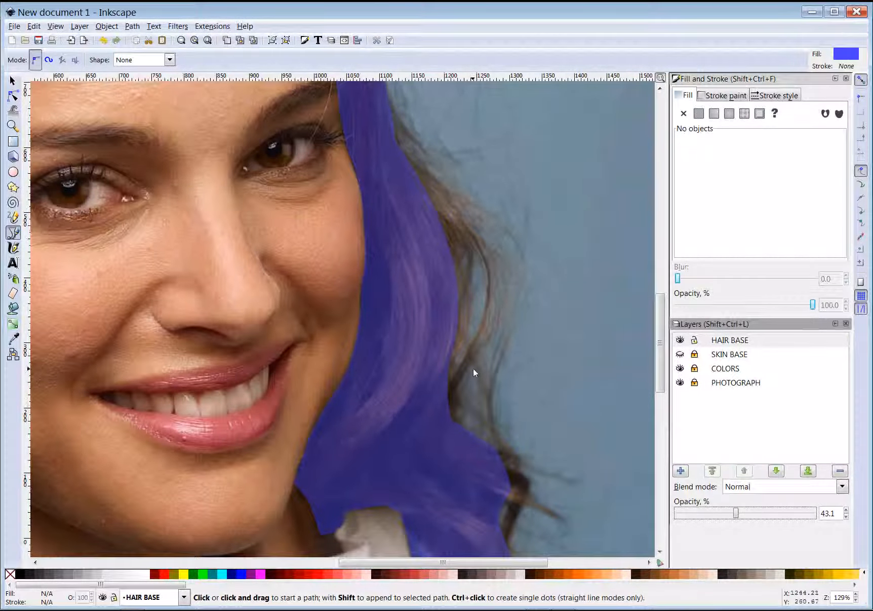
pyautogui.scroll(-5, 530, 474)
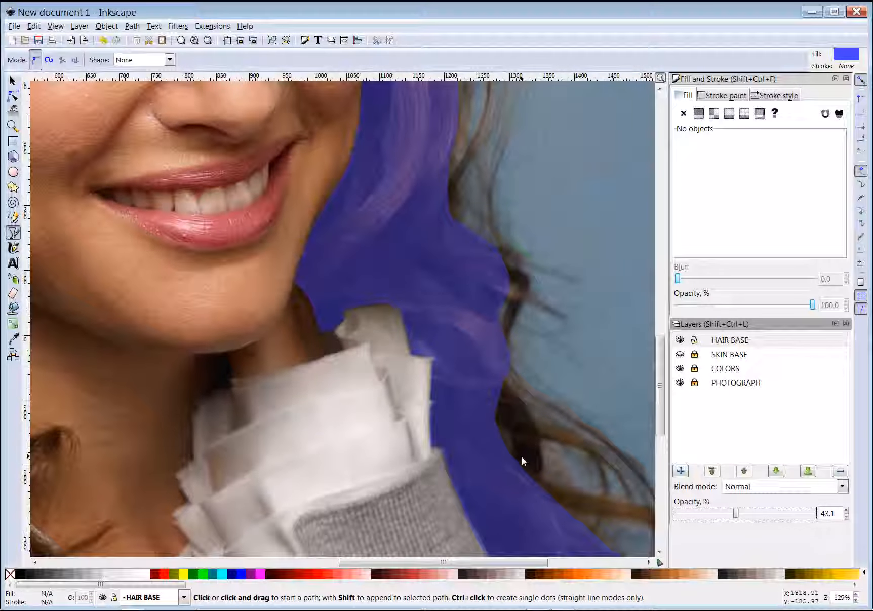
pyautogui.hscroll(3, 521, 459)
pyautogui.hscroll(5, 520, 461)
pyautogui.scroll(-4, 494, 436)
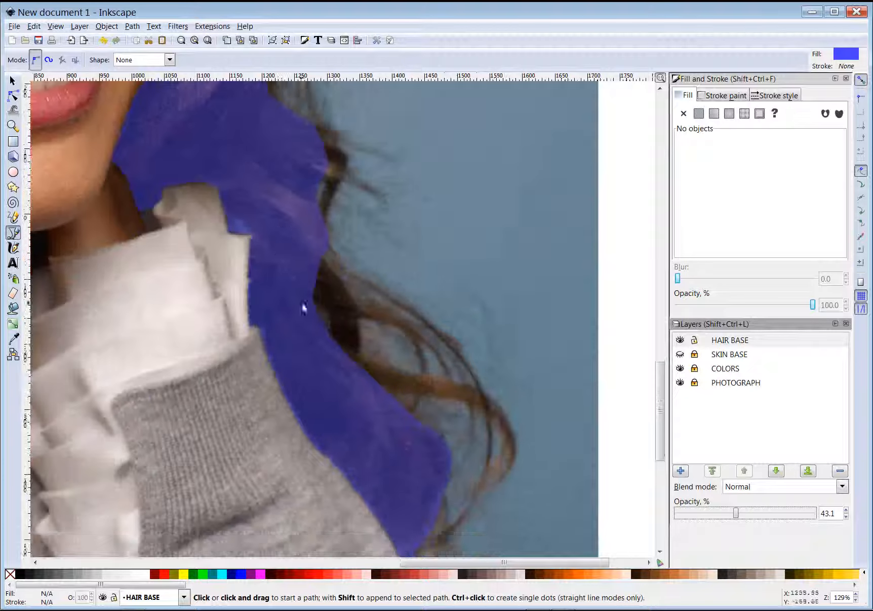
pyautogui.scroll(-3, 417, 483)
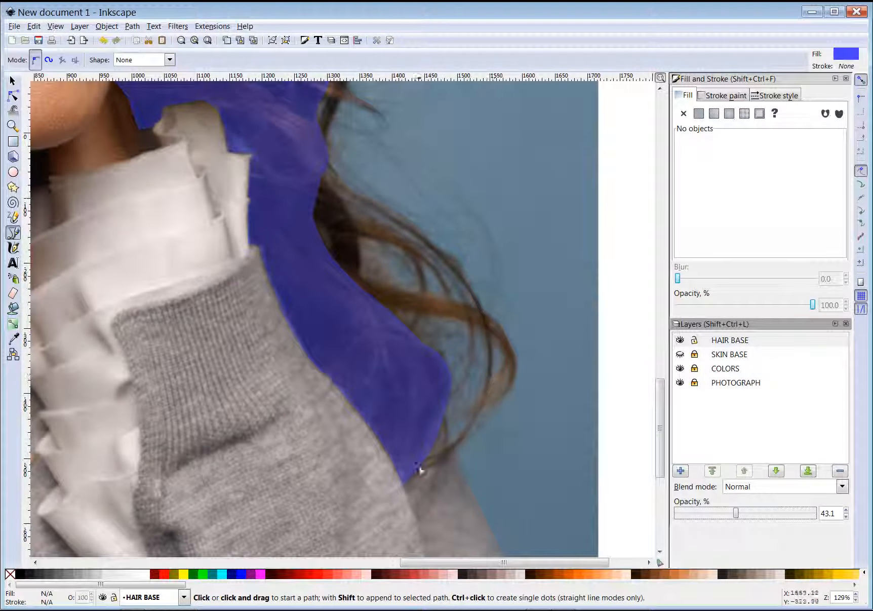
pyautogui.scroll(4, 395, 400)
pyautogui.scroll(2, 395, 400)
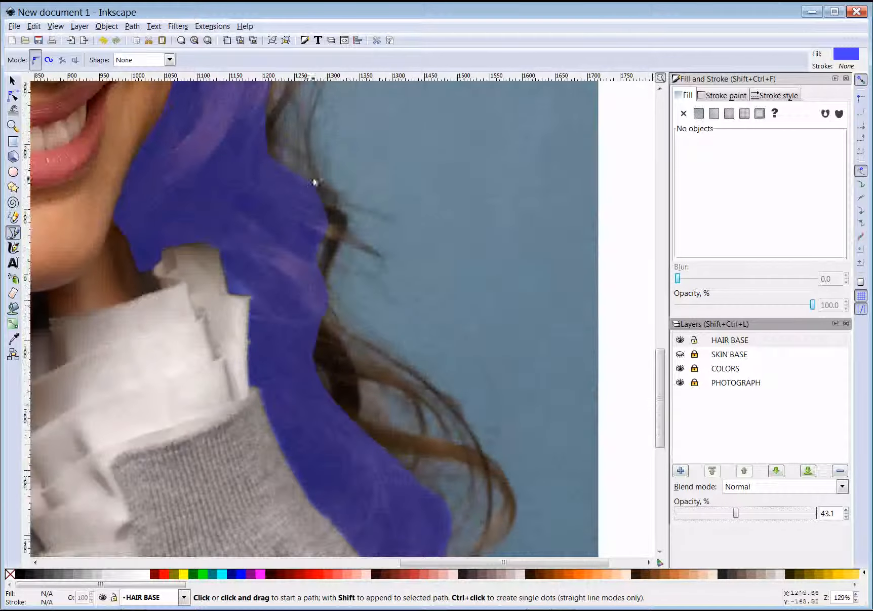
pyautogui.scroll(11, 340, 254)
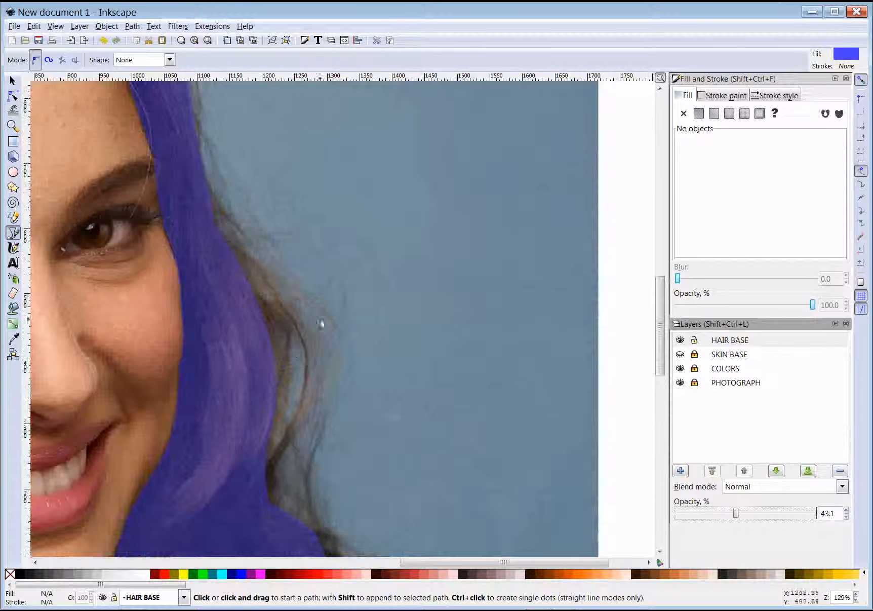
pyautogui.scroll(7, 305, 341)
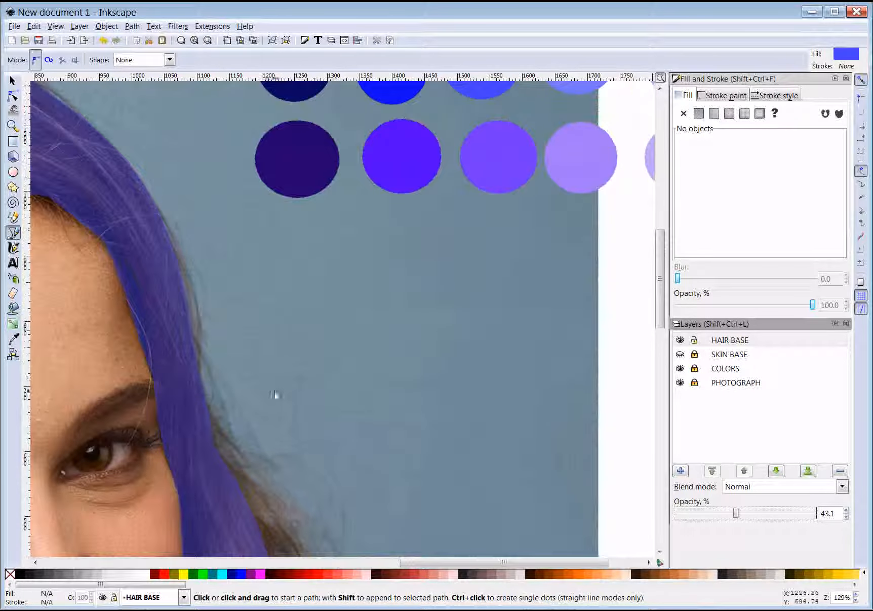
pyautogui.hscroll(-10, 304, 420)
pyautogui.scroll(4, 317, 423)
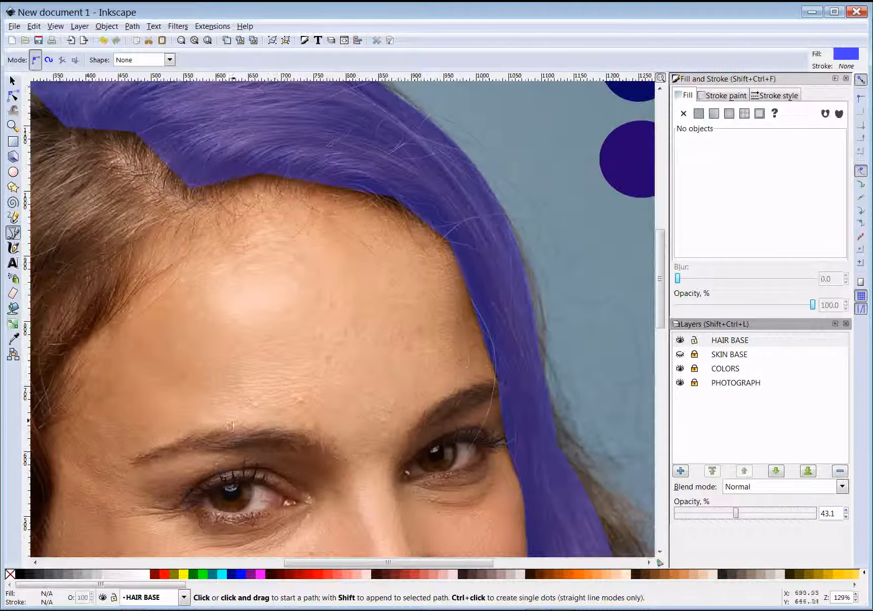
pyautogui.scroll(2, 82, 268)
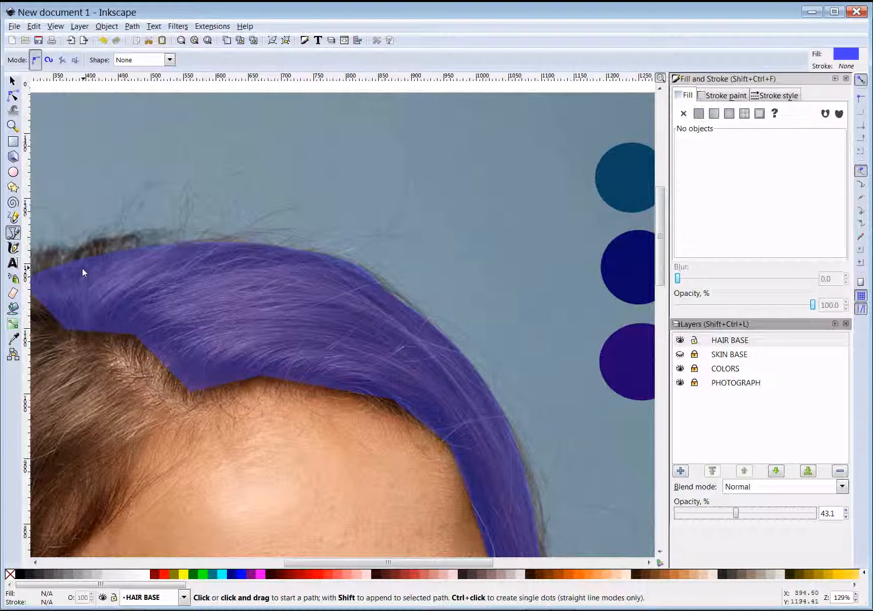
# Select the hair path and switch to the Node tool to display its 51 nodes
pyautogui.click(12, 96)
pyautogui.click(13, 81)
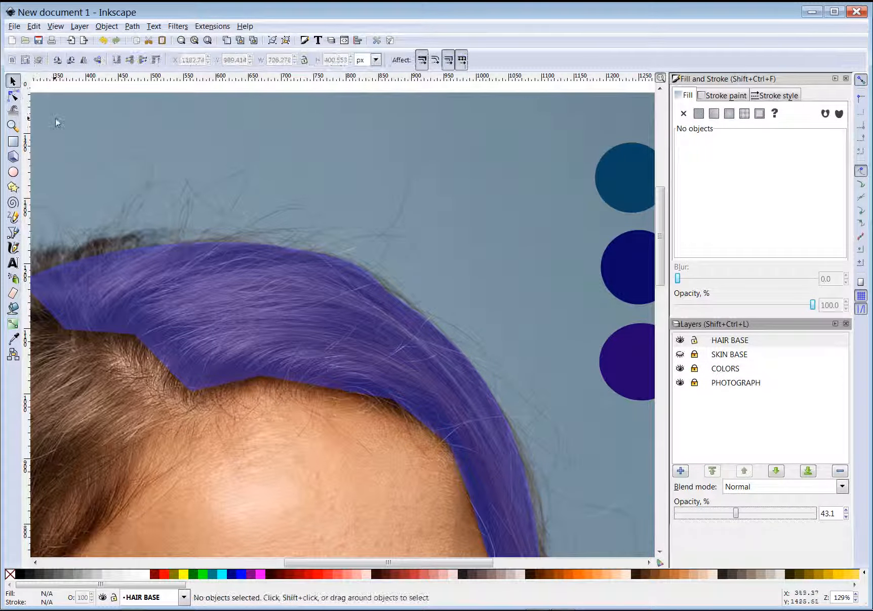
pyautogui.click(273, 327)
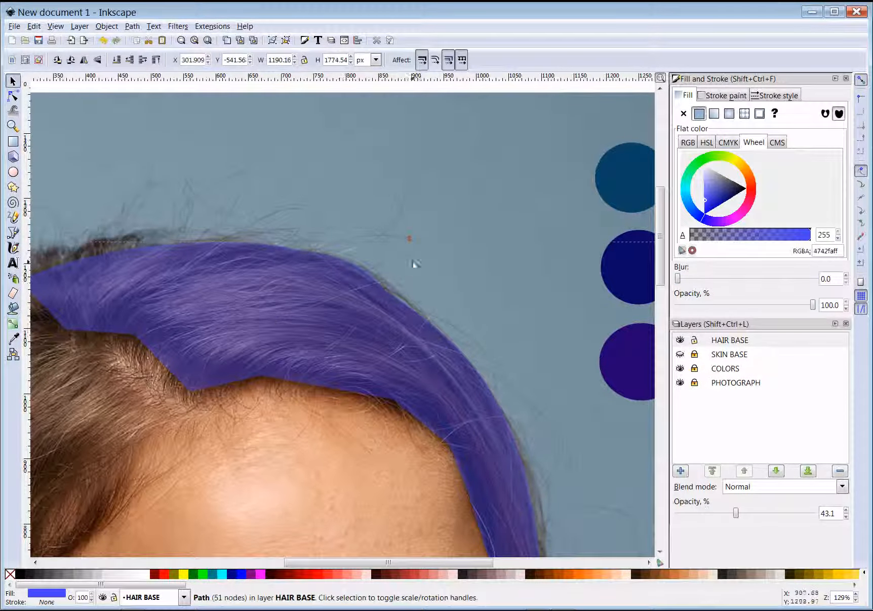
pyautogui.scroll(-9, 438, 319)
pyautogui.scroll(6, 433, 342)
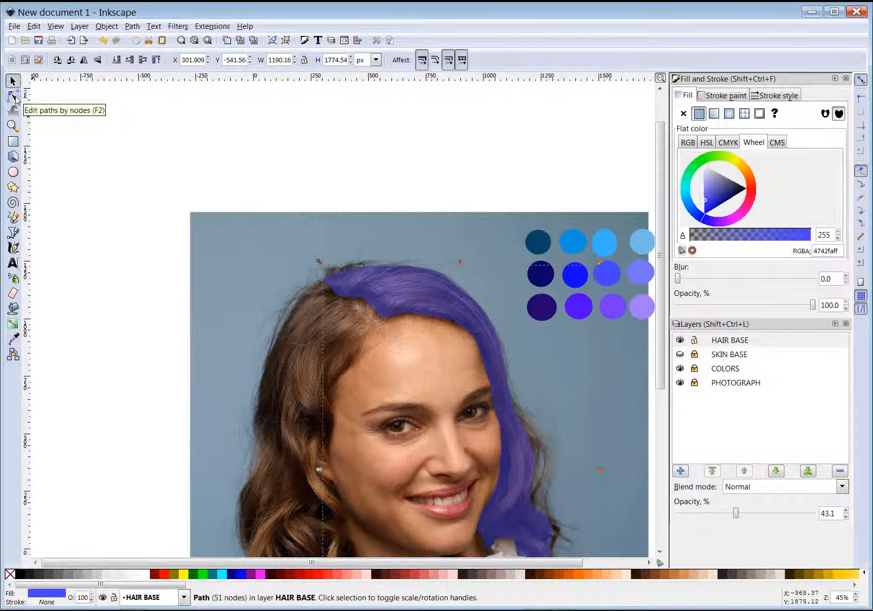
pyautogui.click(14, 95)
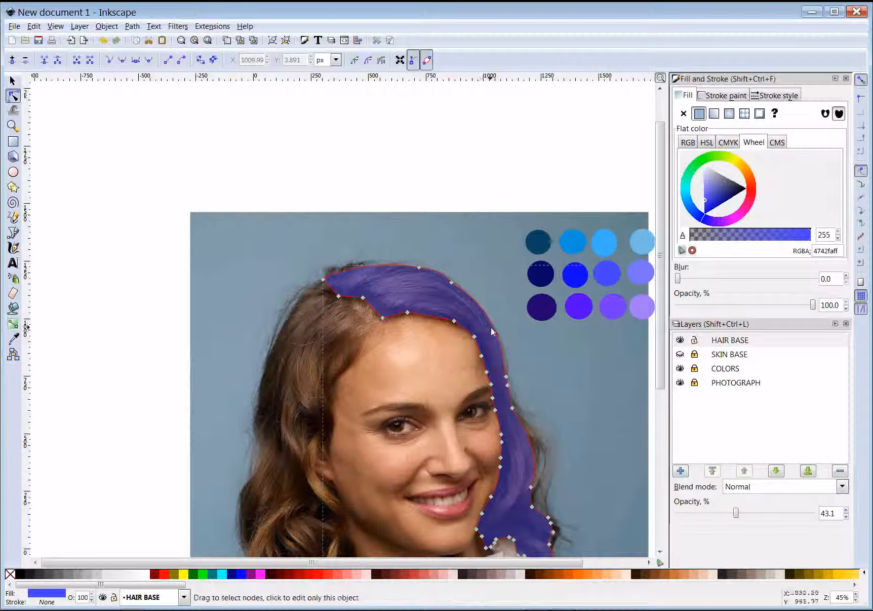
# Drag the left-end node's handle so the hairline curve hugs the outer strands
pyautogui.scroll(4, 475, 330)
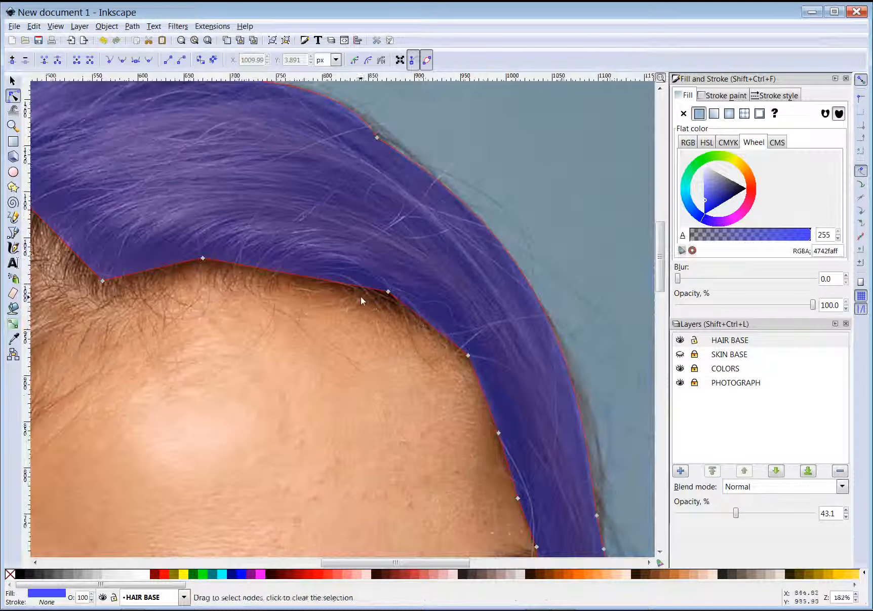
pyautogui.scroll(5, 225, 365)
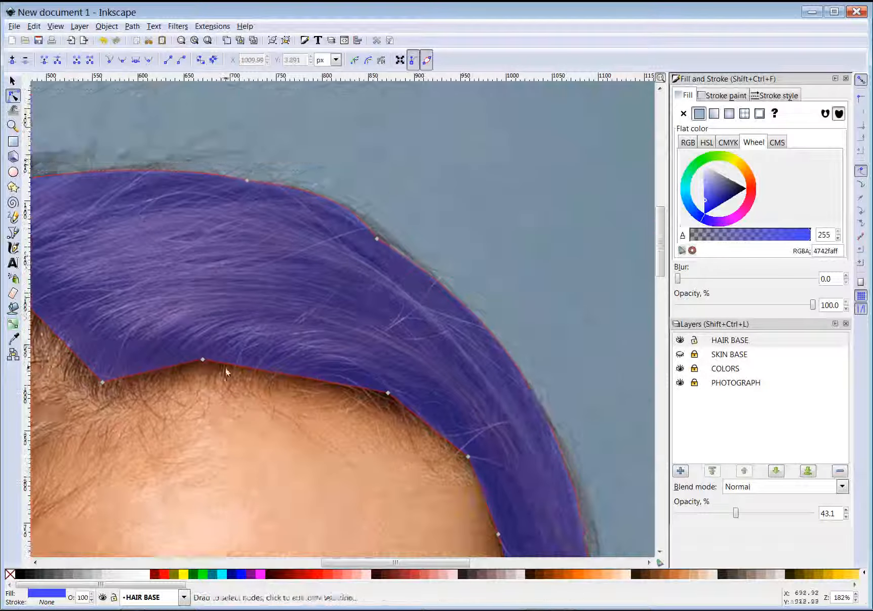
pyautogui.hscroll(-10, 360, 334)
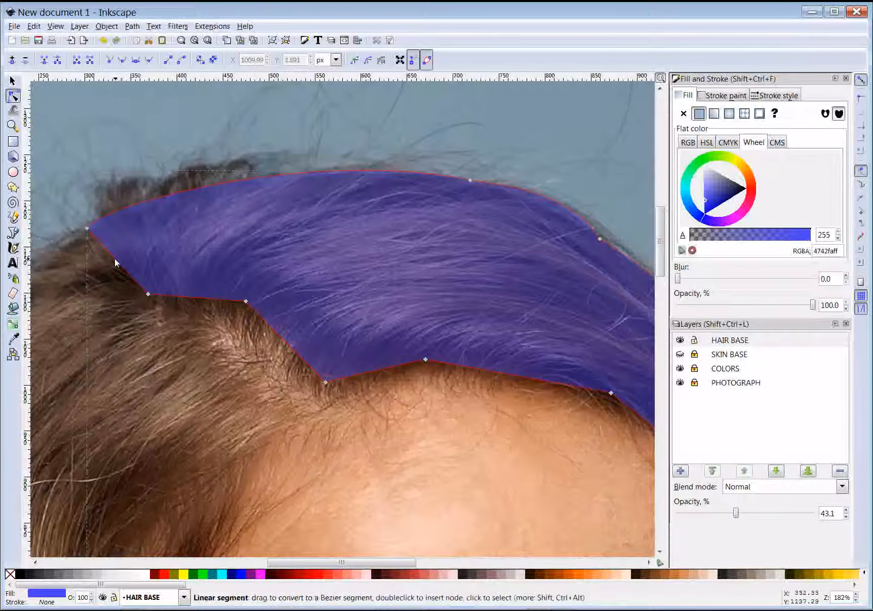
pyautogui.click(149, 295)
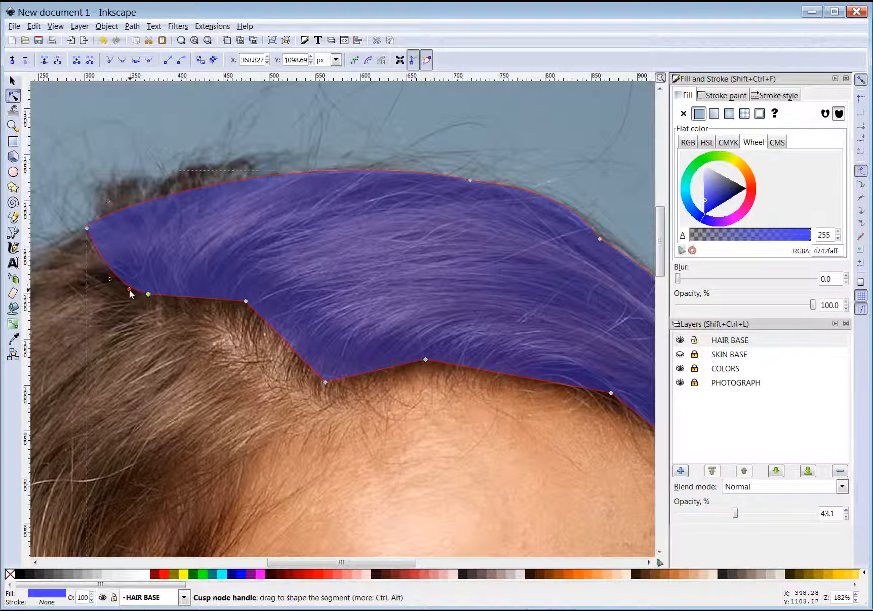
pyautogui.moveTo(130, 313); pyautogui.dragTo(127, 293)
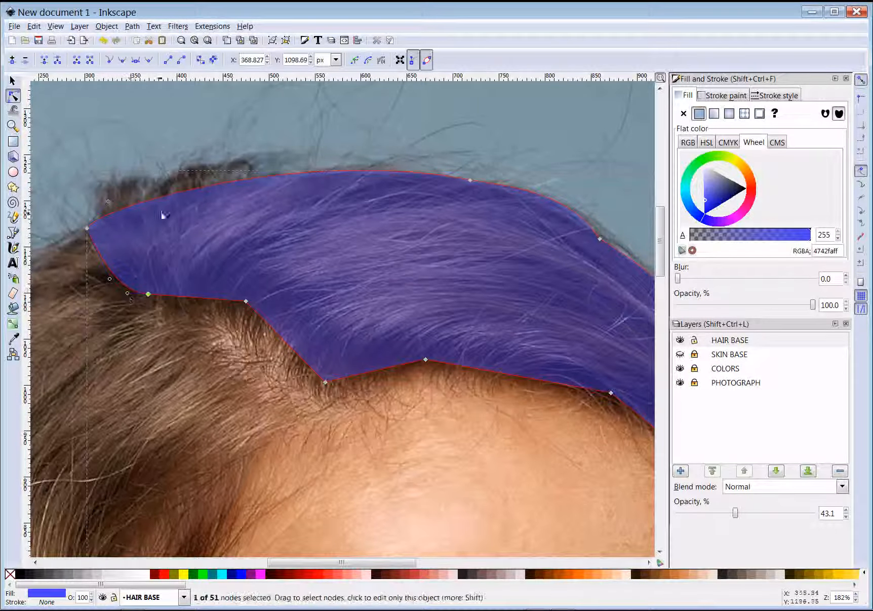
pyautogui.scroll(-4, 499, 293)
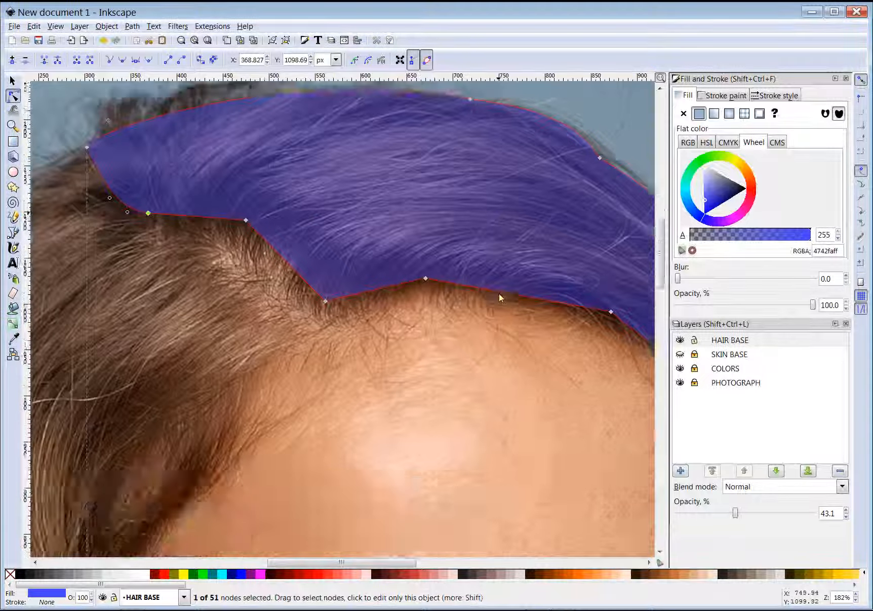
pyautogui.scroll(6, 350, 319)
pyautogui.moveTo(326, 562); pyautogui.dragTo(334, 541)
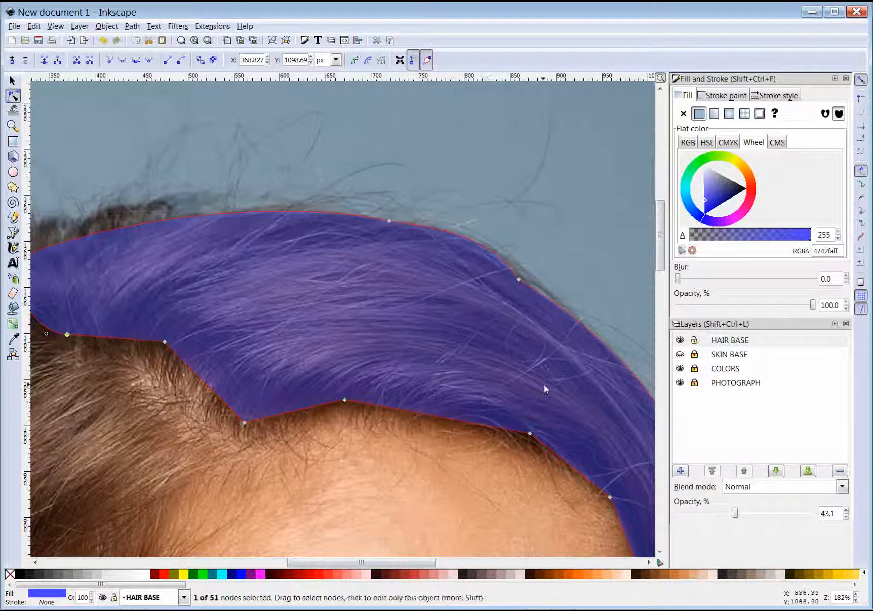
pyautogui.moveTo(356, 563); pyautogui.dragTo(405, 563)
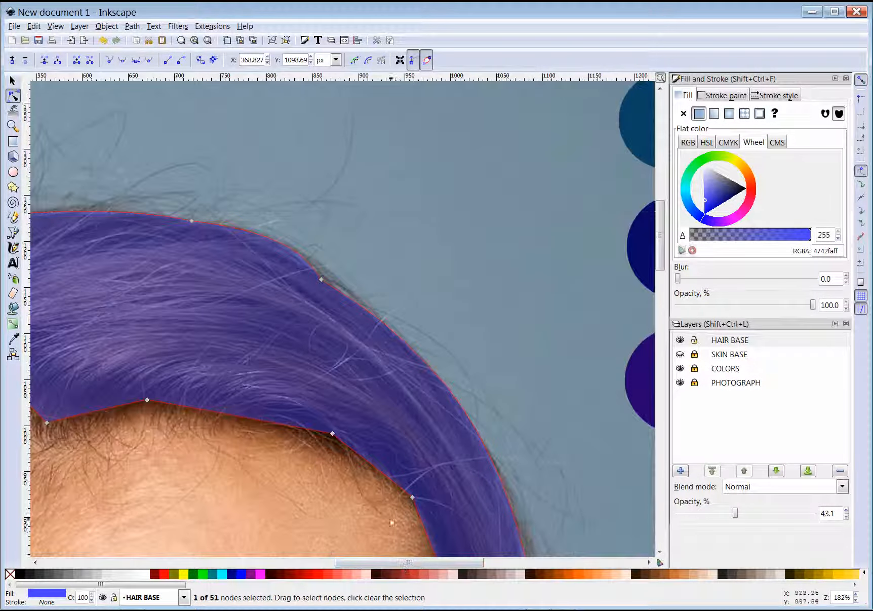
pyautogui.scroll(-5, 495, 394)
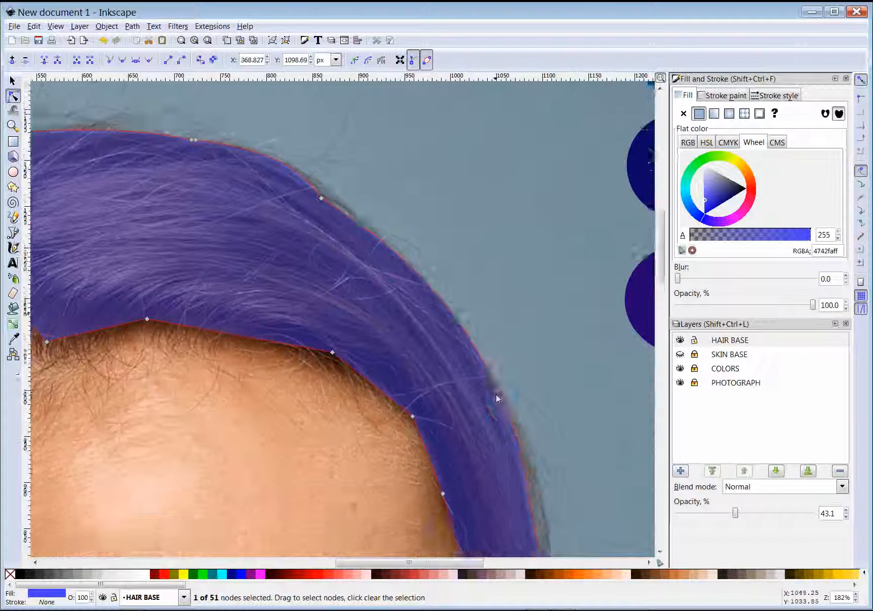
pyautogui.scroll(-3, 487, 396)
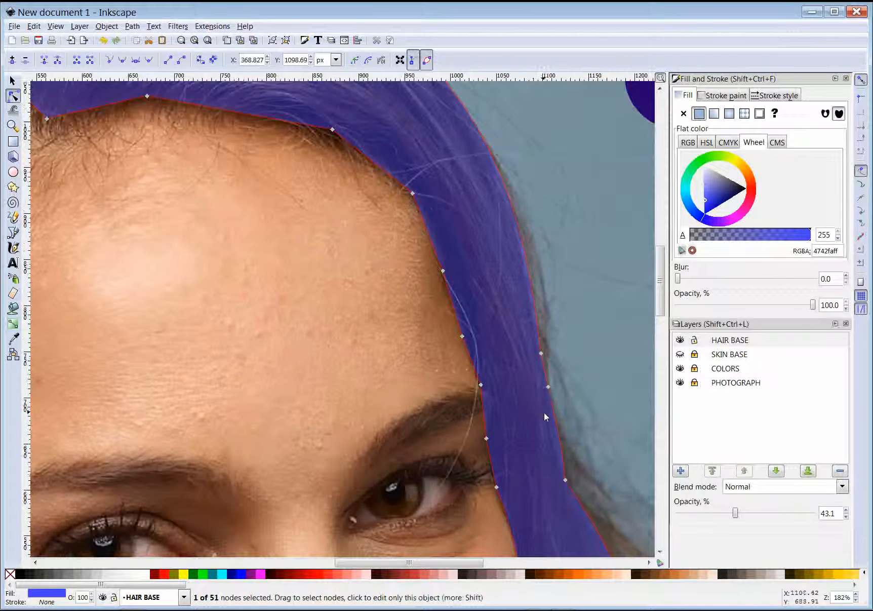
pyautogui.scroll(7, 543, 412)
# Make a hair-edge node symmetric and bulge the hair's top and right edge outward
pyautogui.keyDown('shift'); pyautogui.click(321, 260); pyautogui.keyUp('shift')
pyautogui.click(321, 260)
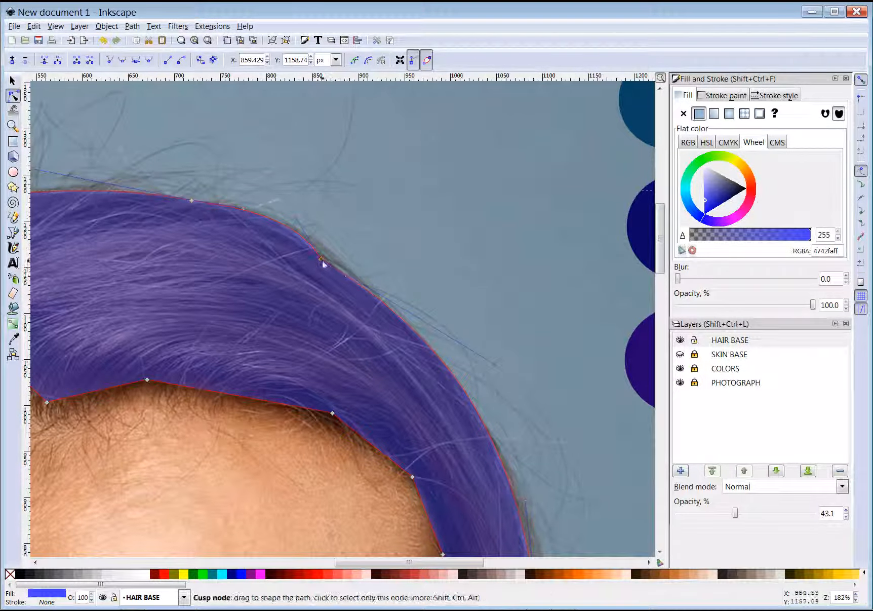
pyautogui.click(136, 61)
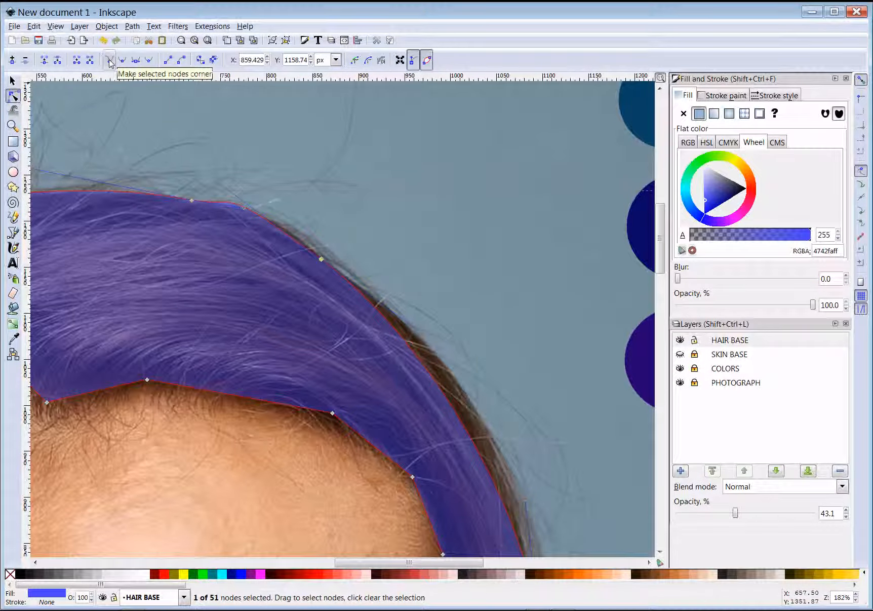
pyautogui.moveTo(248, 200); pyautogui.dragTo(284, 212)
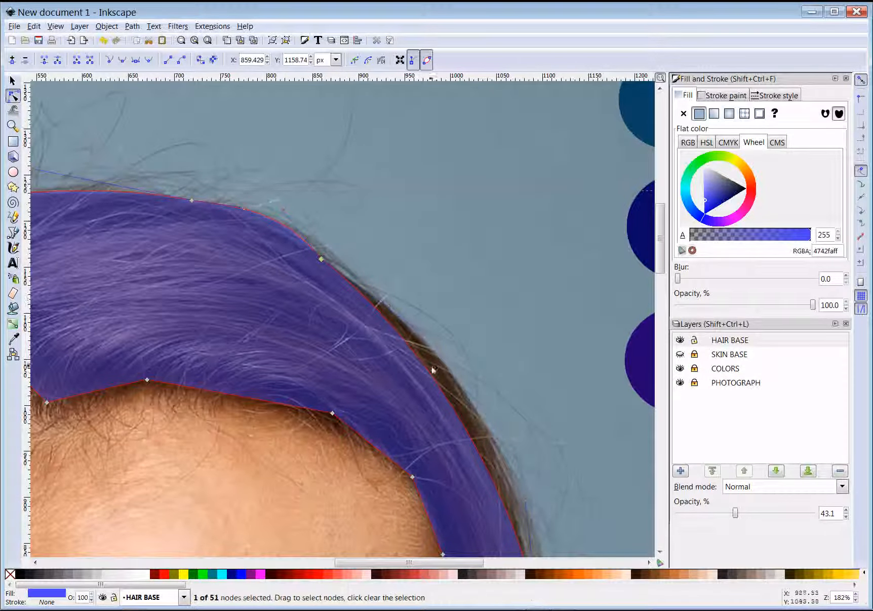
pyautogui.moveTo(423, 335); pyautogui.dragTo(469, 323)
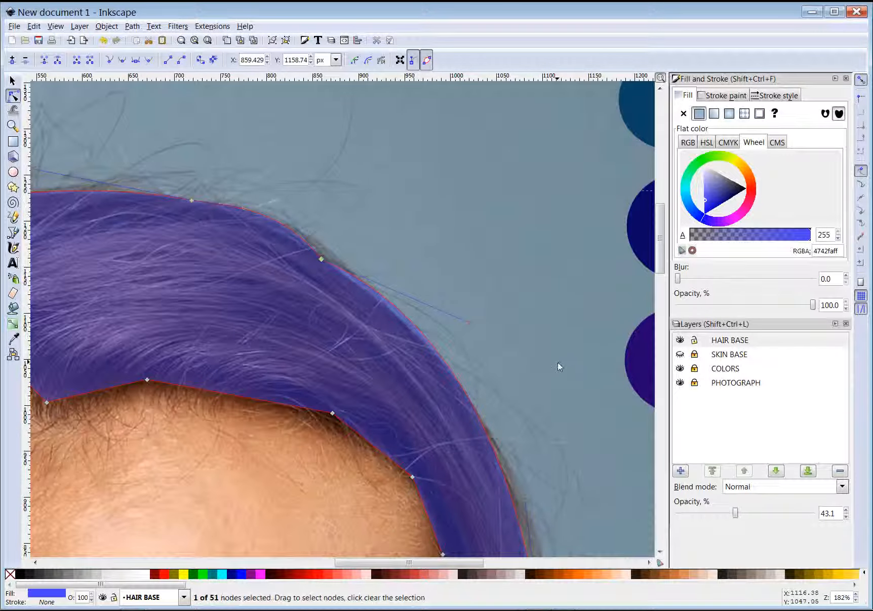
# Smooth the hair-edge node beside the eye and reshape the curve there
pyautogui.scroll(-10, 524, 356)
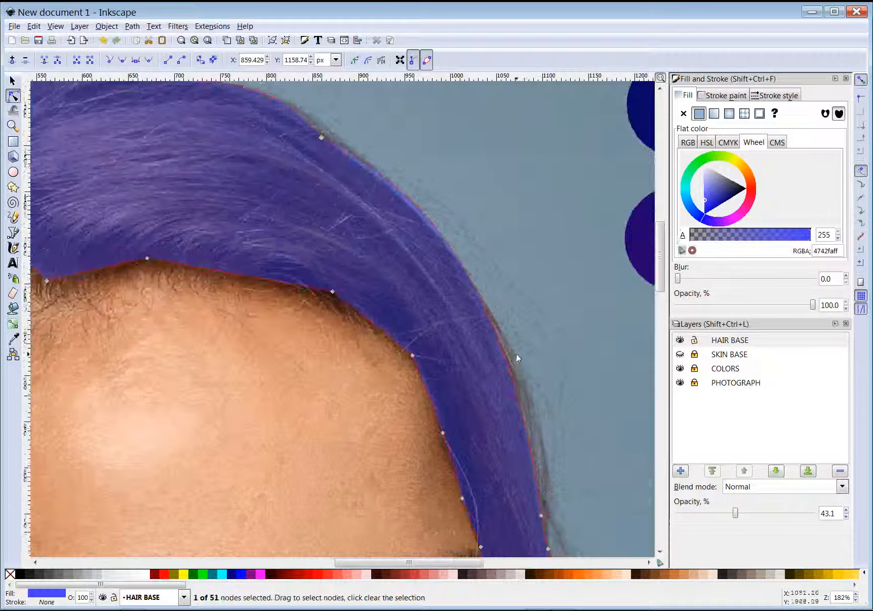
pyautogui.scroll(-6, 513, 351)
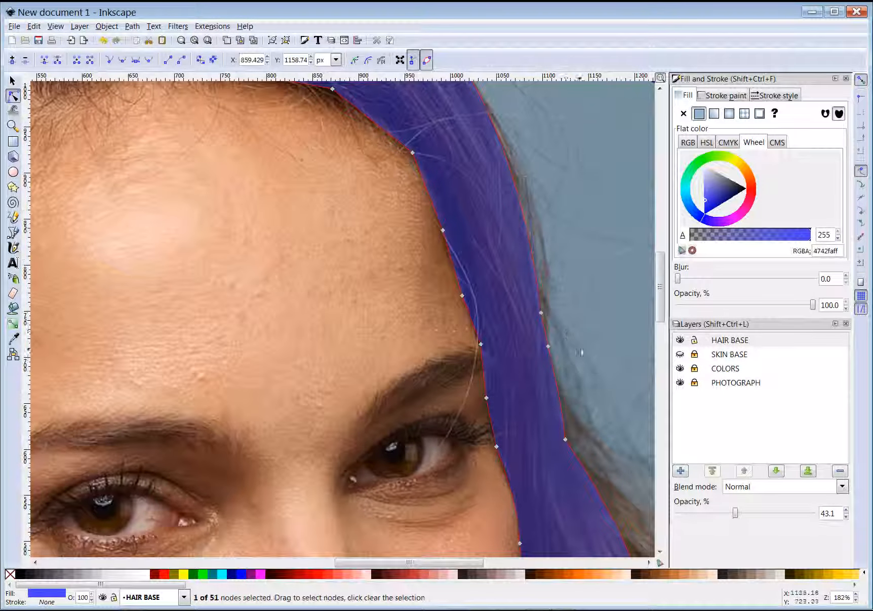
pyautogui.scroll(-4, 591, 360)
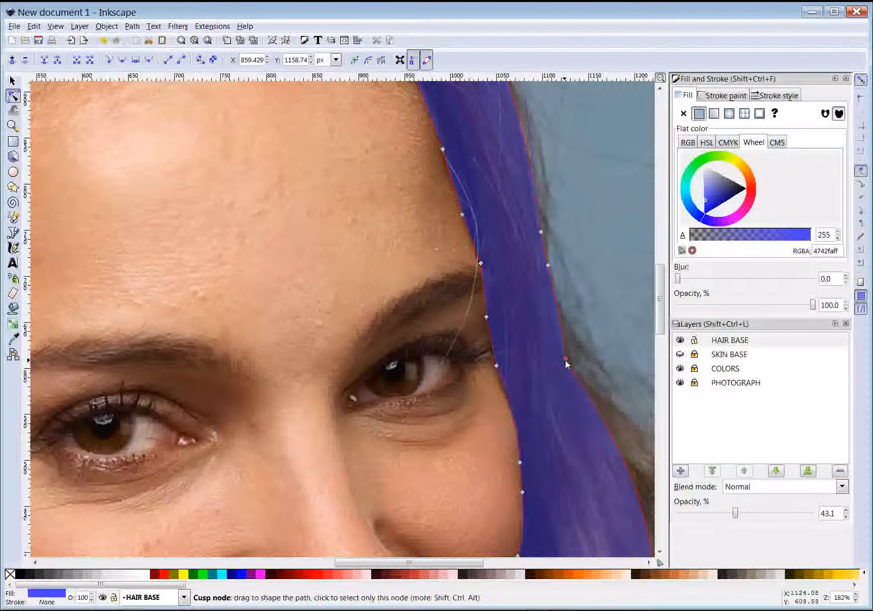
pyautogui.click(566, 359)
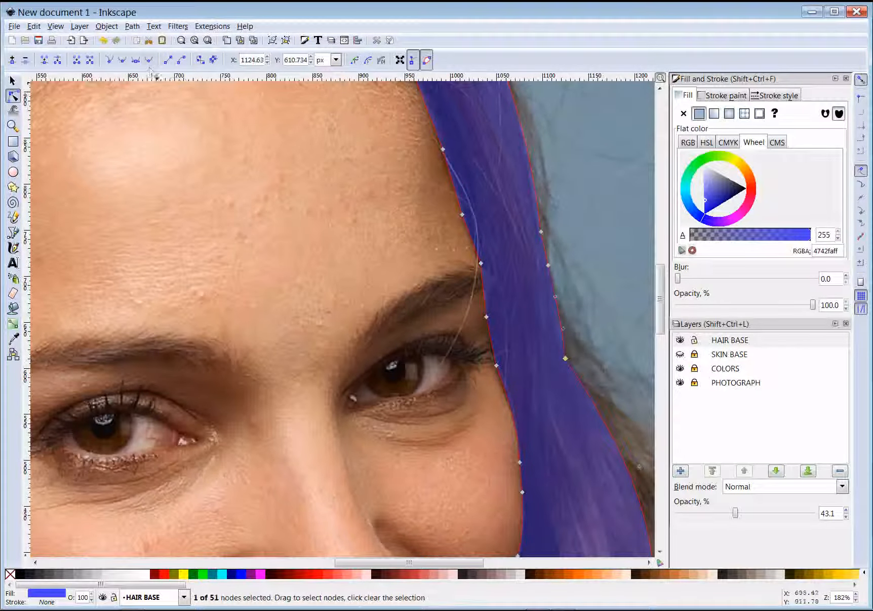
pyautogui.click(124, 62)
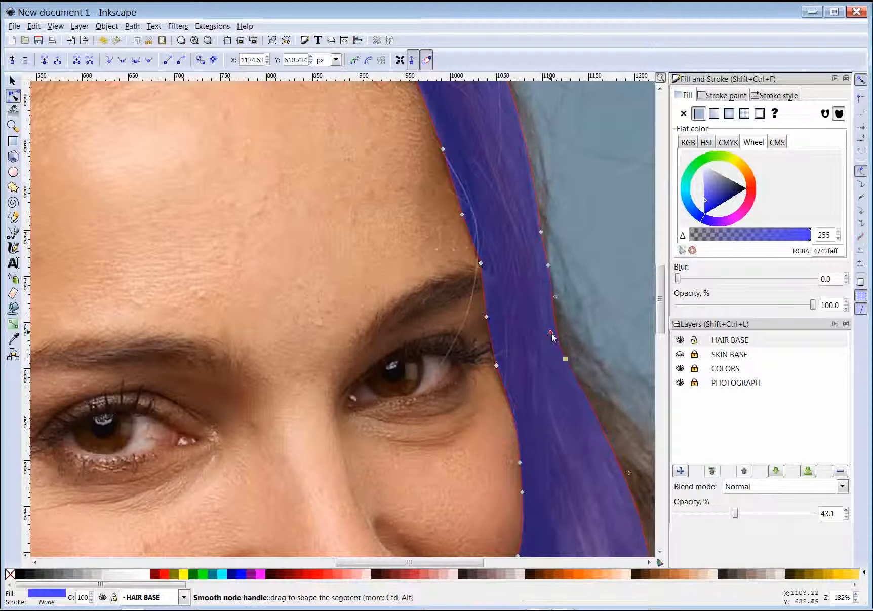
pyautogui.moveTo(550, 332); pyautogui.dragTo(573, 360)
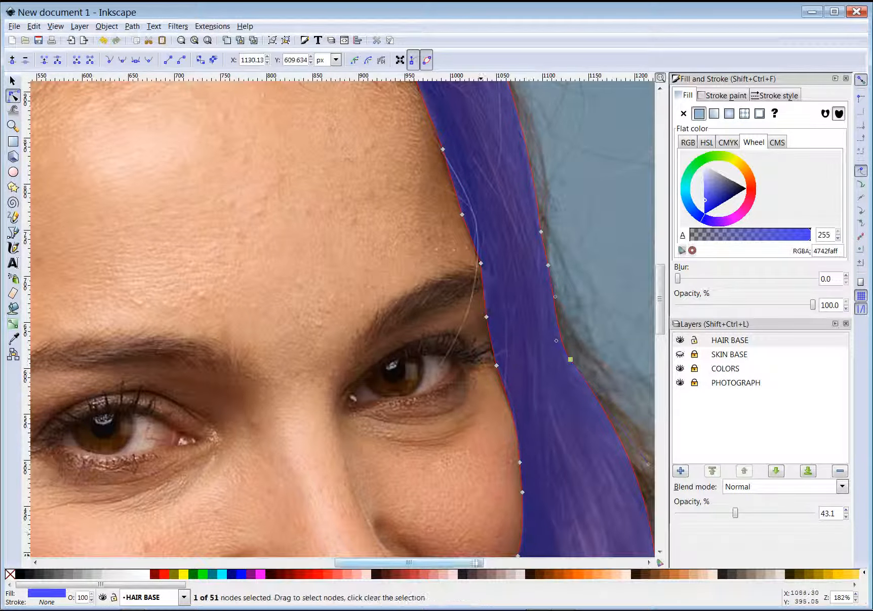
# Pull the hair edge outward beside the cheek, retracting one node's handles to straighten it
pyautogui.hscroll(8, 583, 452)
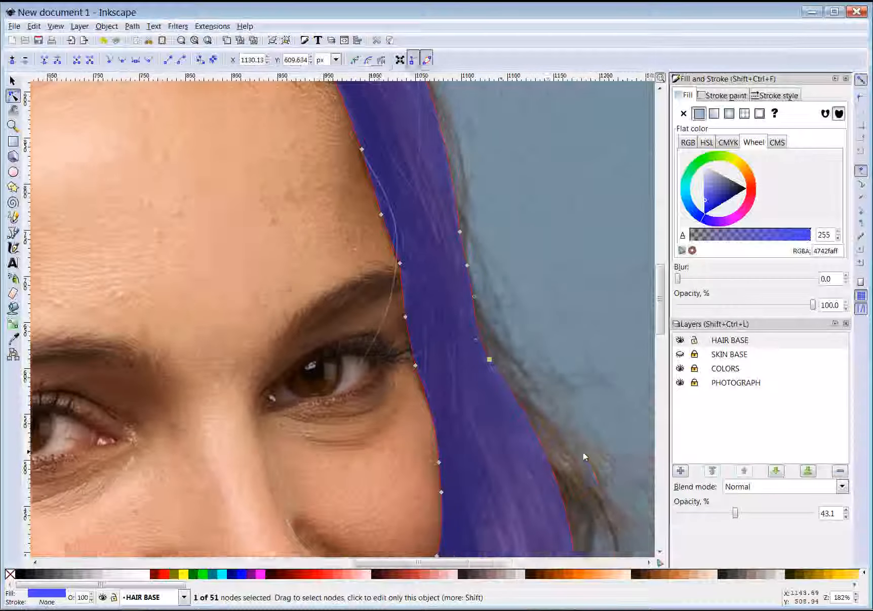
pyautogui.scroll(-3, 577, 446)
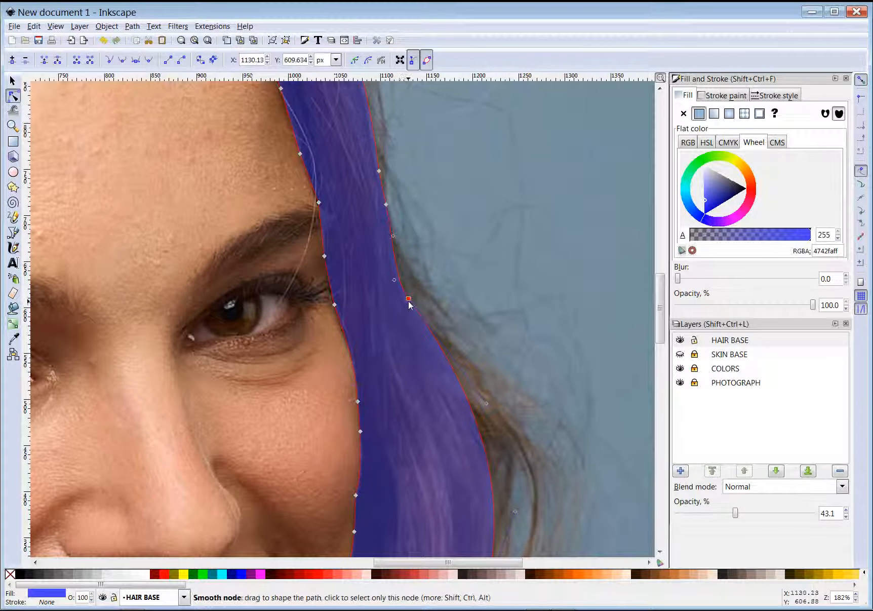
pyautogui.click(136, 60)
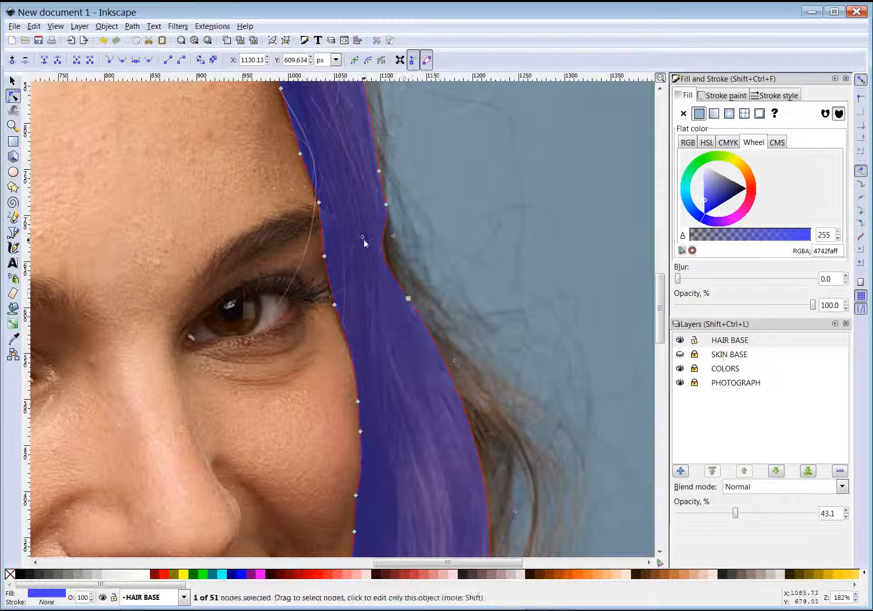
pyautogui.moveTo(364, 240); pyautogui.dragTo(413, 306)
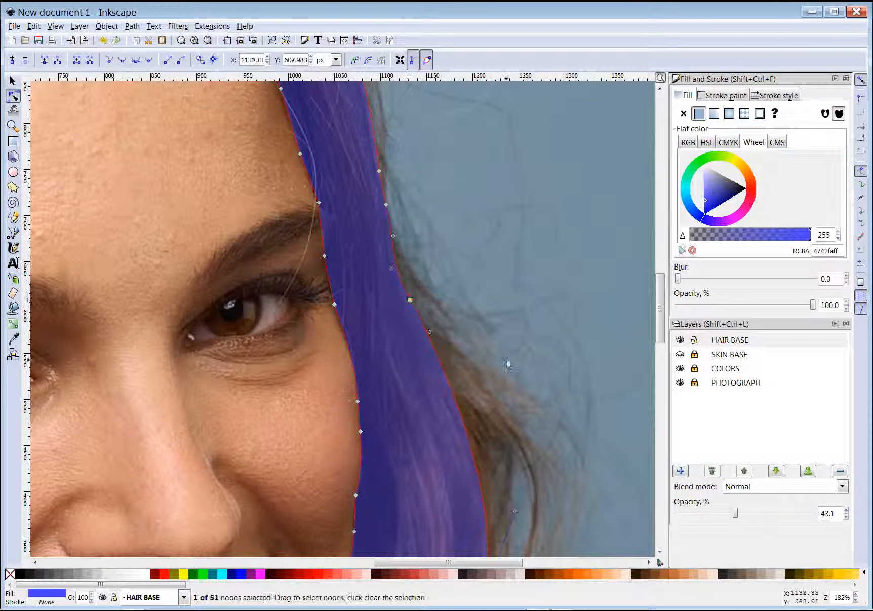
pyautogui.scroll(-5, 512, 365)
pyautogui.moveTo(430, 231); pyautogui.dragTo(475, 290)
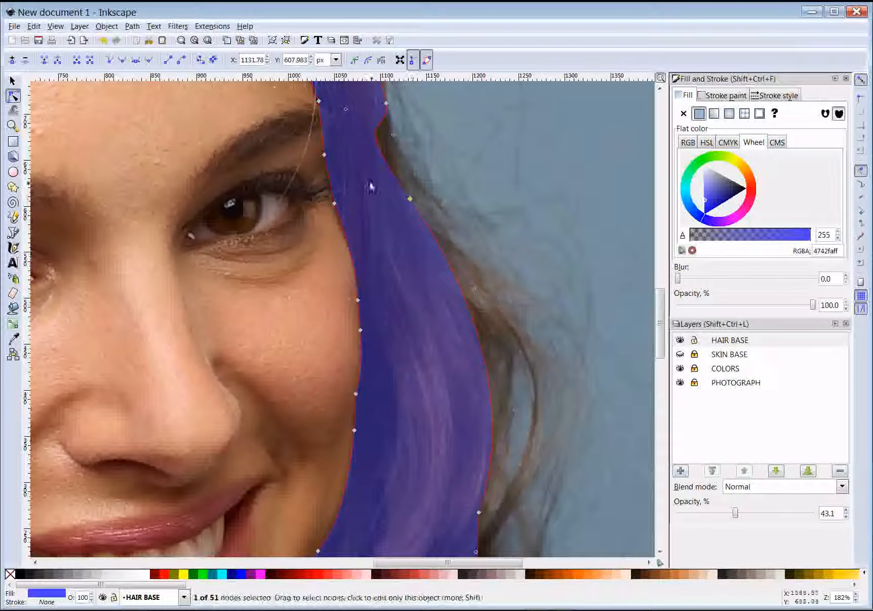
pyautogui.click(109, 59)
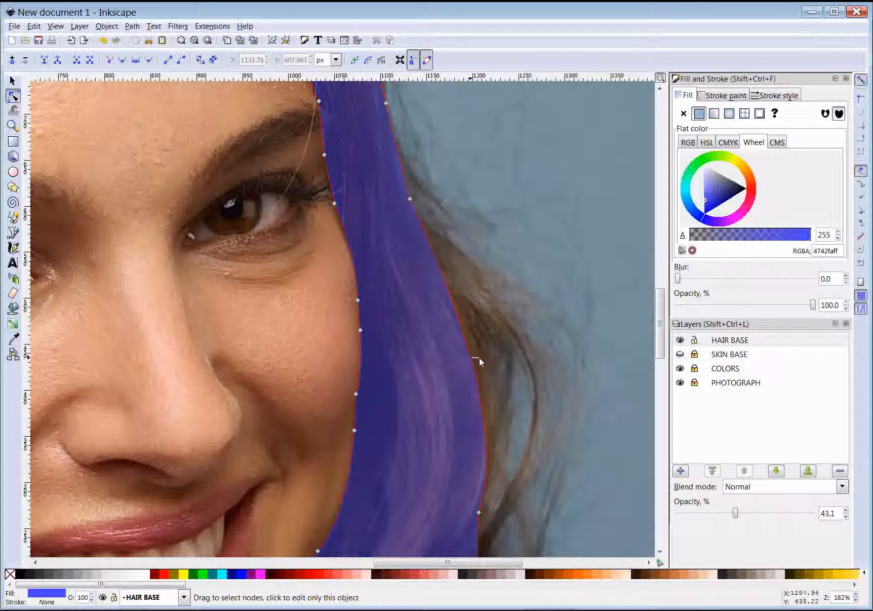
# Refine the outer hair edge curves and nudge a corner point down to match the photo
pyautogui.click(409, 201)
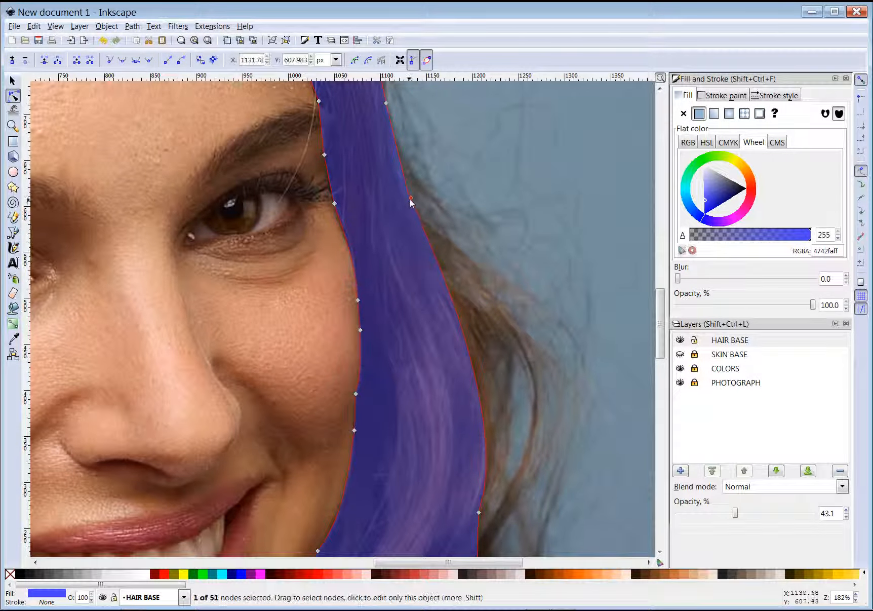
pyautogui.moveTo(392, 139); pyautogui.dragTo(385, 168)
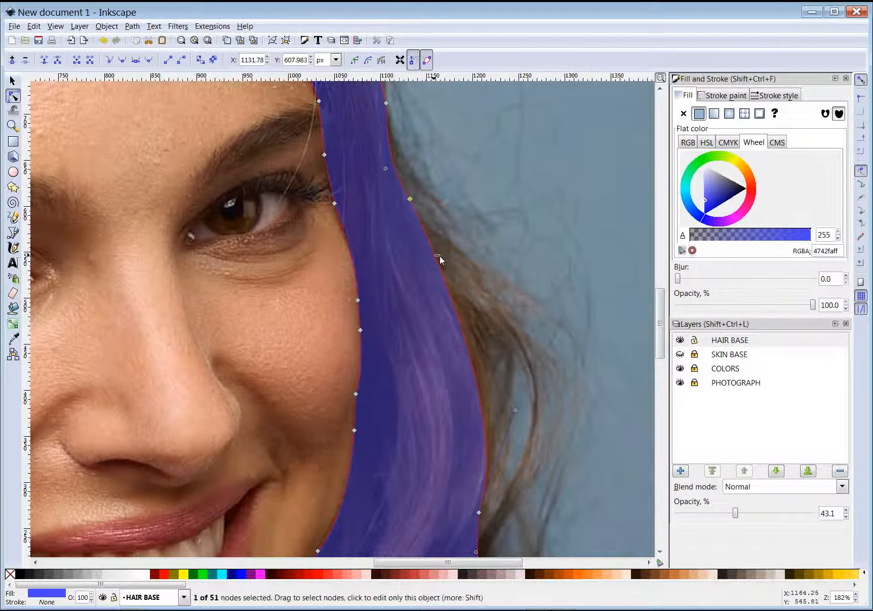
pyautogui.click(450, 292)
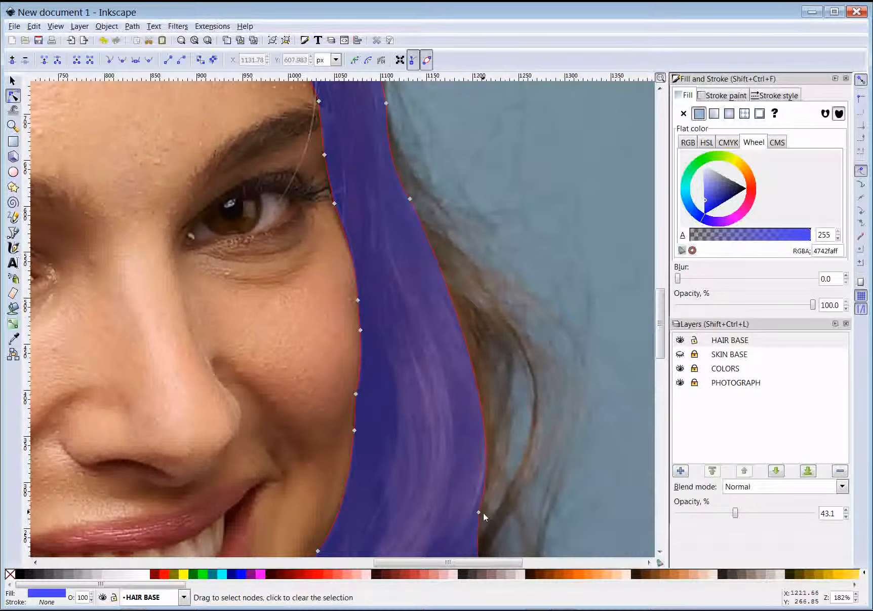
pyautogui.click(479, 514)
pyautogui.moveTo(515, 410); pyautogui.dragTo(537, 370)
pyautogui.moveTo(410, 199); pyautogui.dragTo(411, 206)
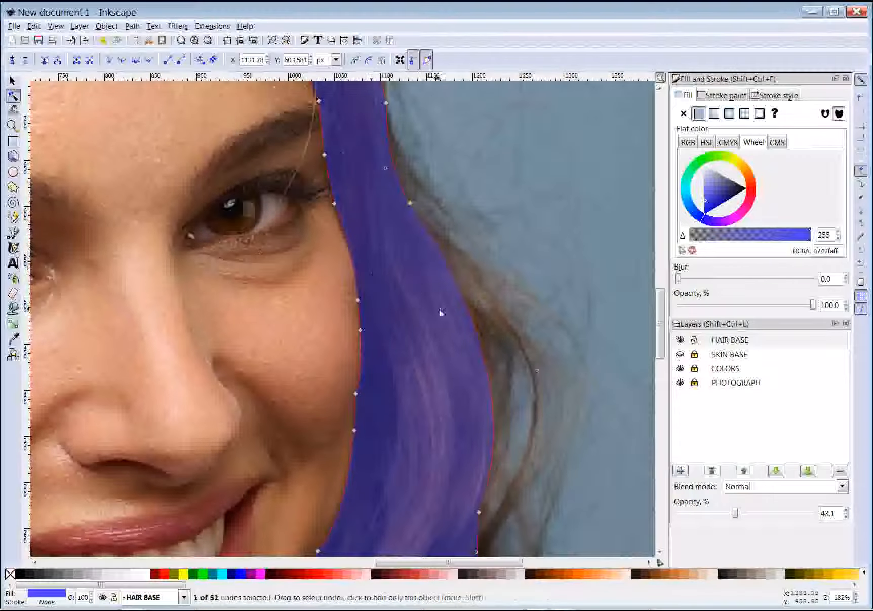
pyautogui.scroll(6, 452, 357)
pyautogui.scroll(-12, 450, 354)
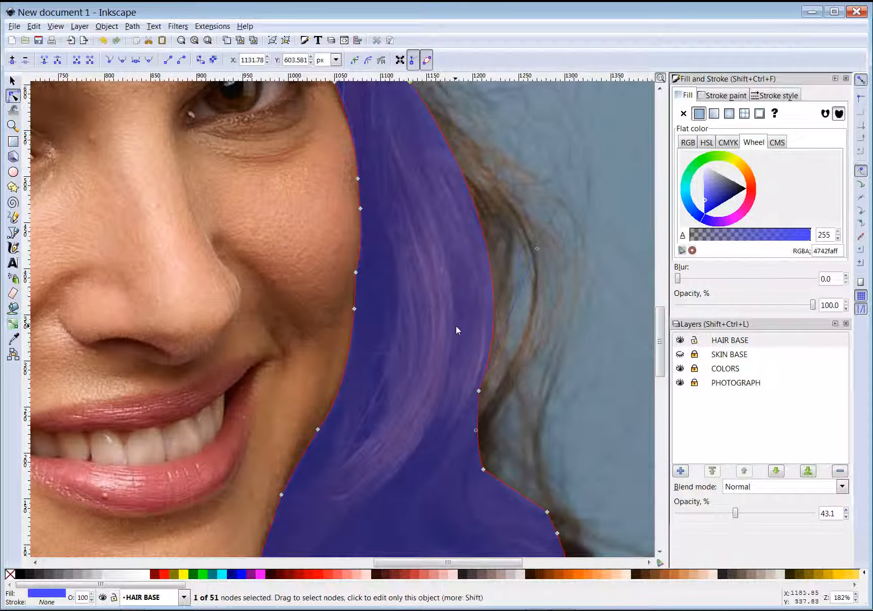
pyautogui.scroll(-6, 380, 261)
pyautogui.scroll(4, 378, 270)
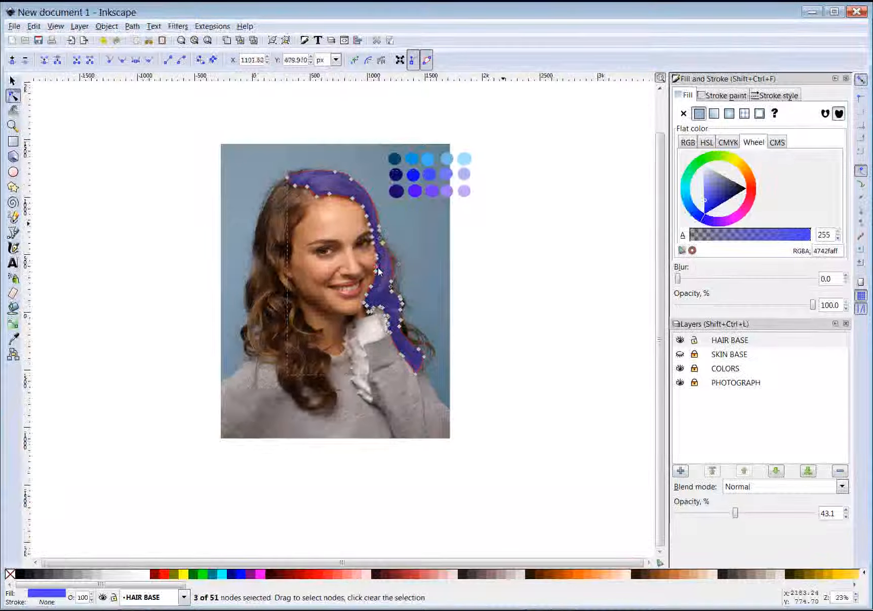
pyautogui.scroll(2, 392, 284)
pyautogui.click(421, 253)
pyautogui.scroll(3, 423, 269)
pyautogui.scroll(1, 423, 275)
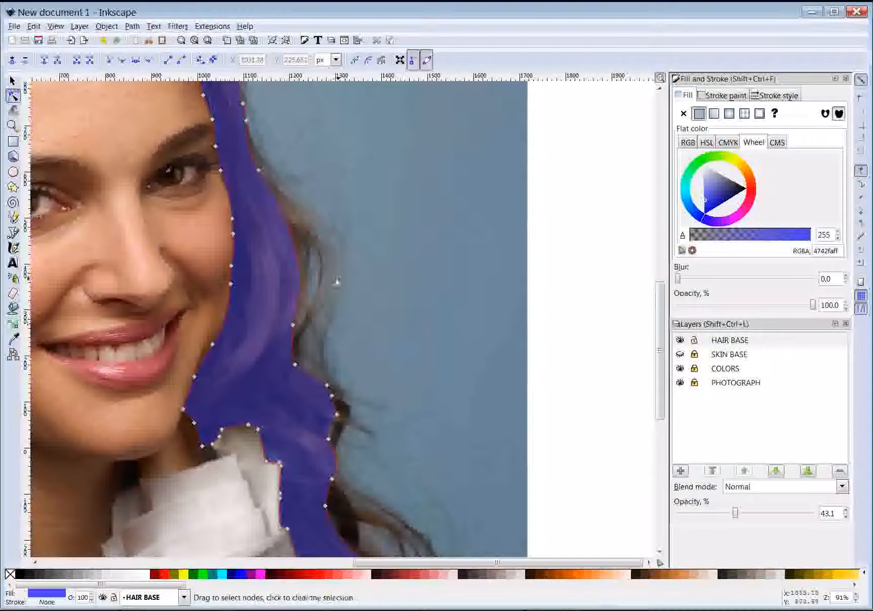
pyautogui.scroll(6, 237, 304)
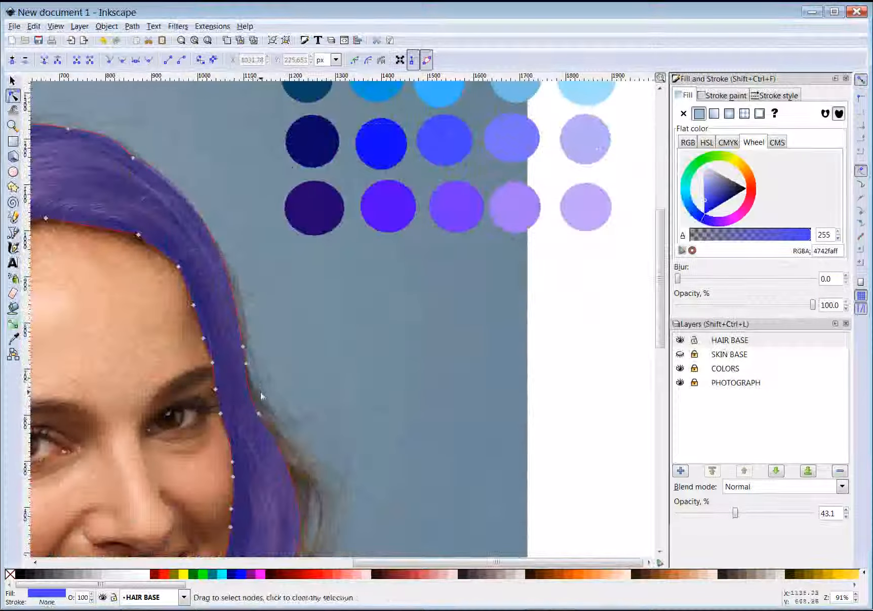
pyautogui.scroll(1, 261, 393)
pyautogui.scroll(-7, 261, 393)
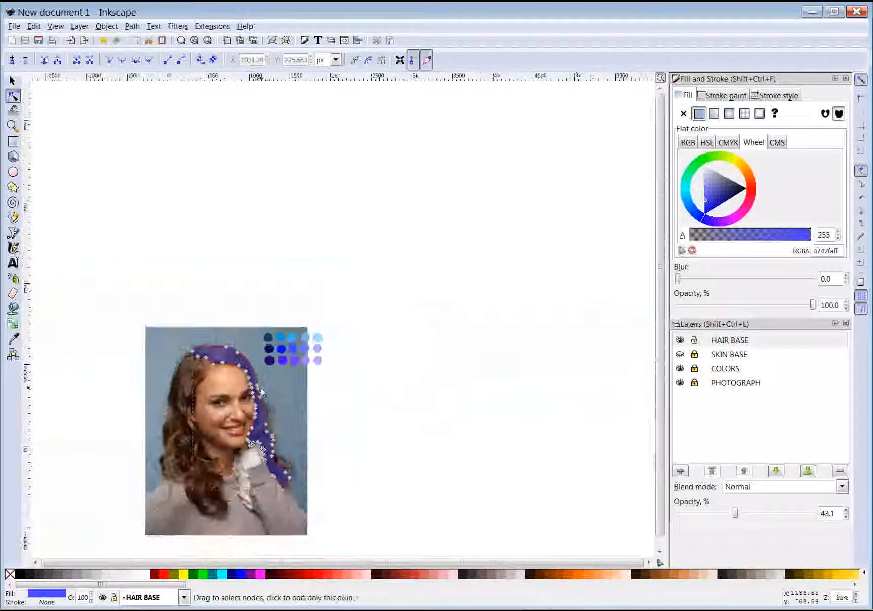
pyautogui.hscroll(-10, 260, 437)
pyautogui.hscroll(7, 260, 437)
pyautogui.hscroll(-3, 260, 437)
pyautogui.hscroll(1, 261, 442)
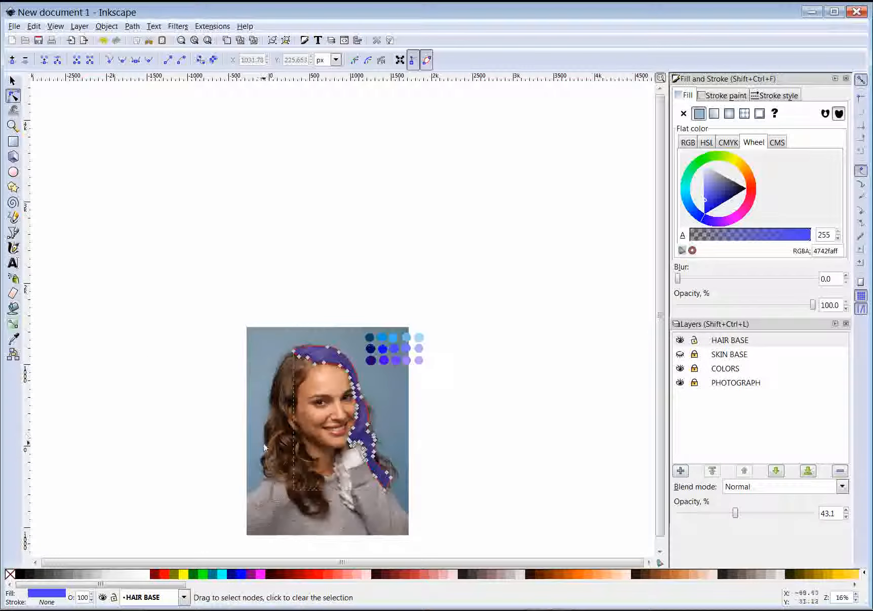
pyautogui.scroll(4, 263, 443)
pyautogui.hscroll(10, 428, 382)
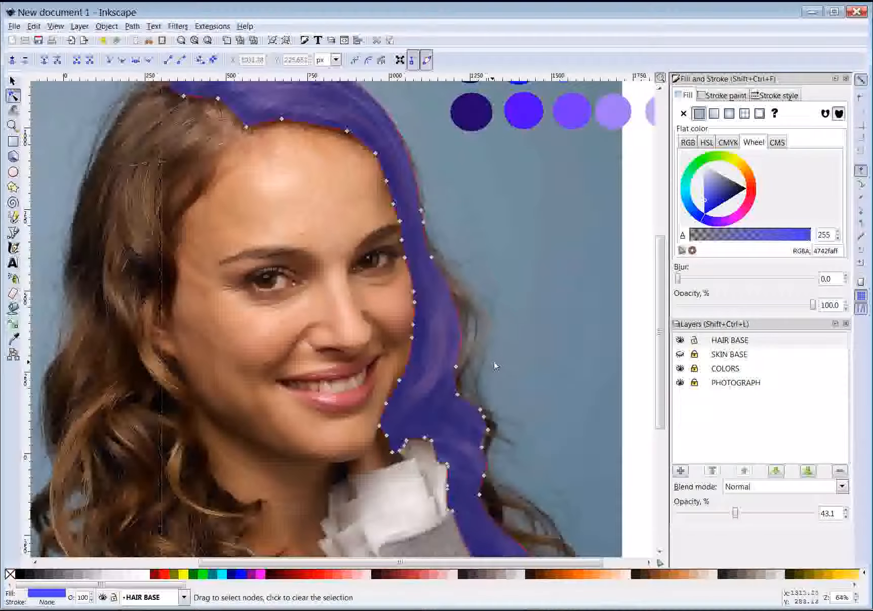
pyautogui.scroll(2, 391, 299)
pyautogui.scroll(2, 390, 299)
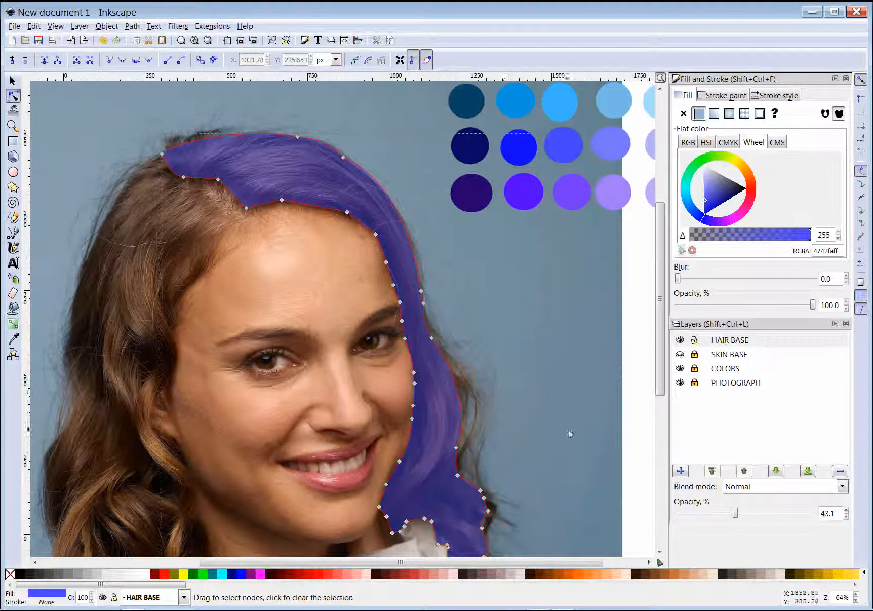
pyautogui.doubleClick(736, 340)
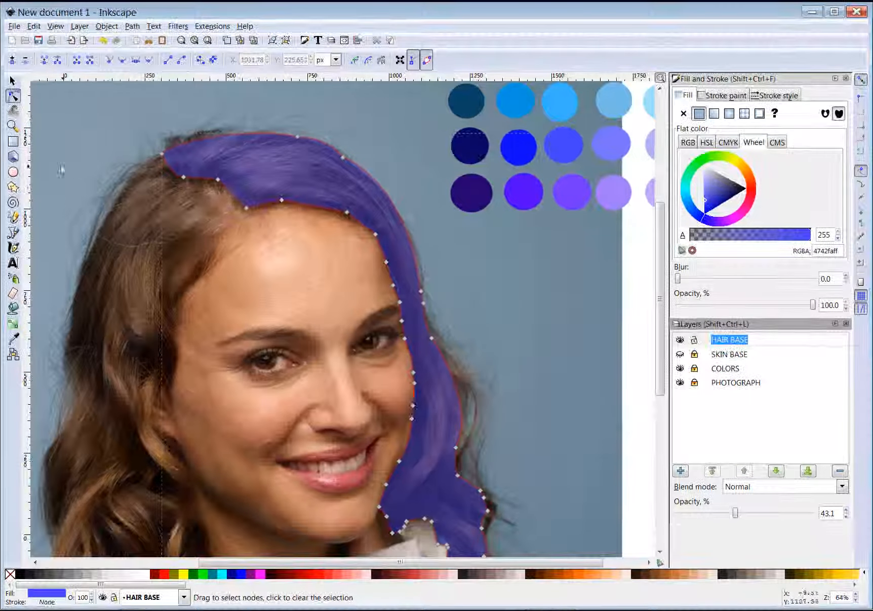
# Draw a closed five-point Bezier shape covering the hair strand from beside the eye past the cheek
pyautogui.click(13, 233)
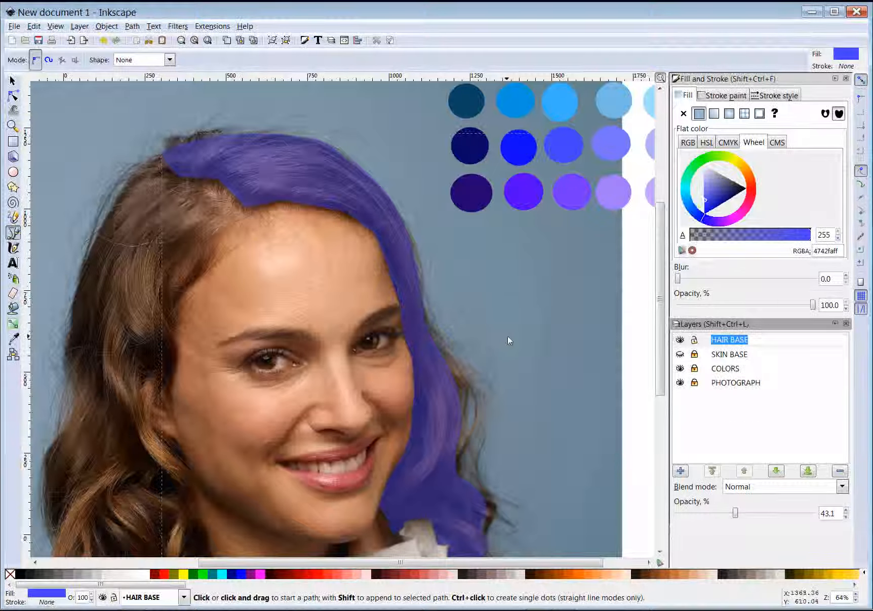
pyautogui.keyDown('ctrl'); pyautogui.scroll(2, 473, 430); pyautogui.keyUp('ctrl')
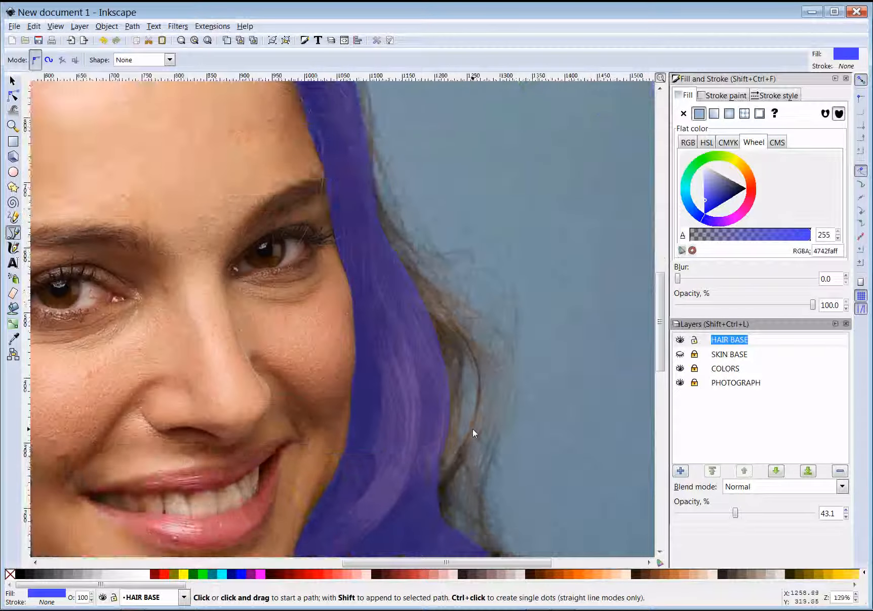
pyautogui.click(387, 252)
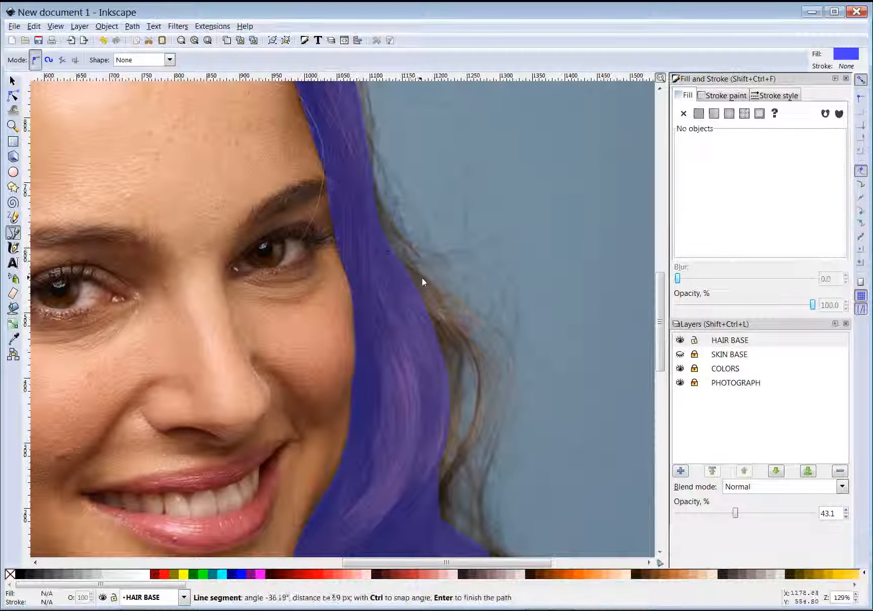
pyautogui.click(446, 305)
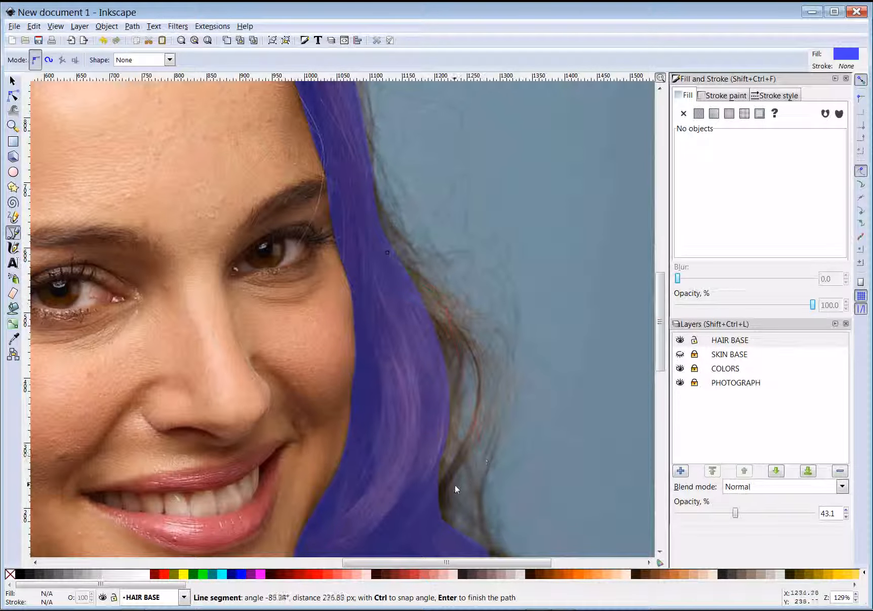
pyautogui.click(454, 536)
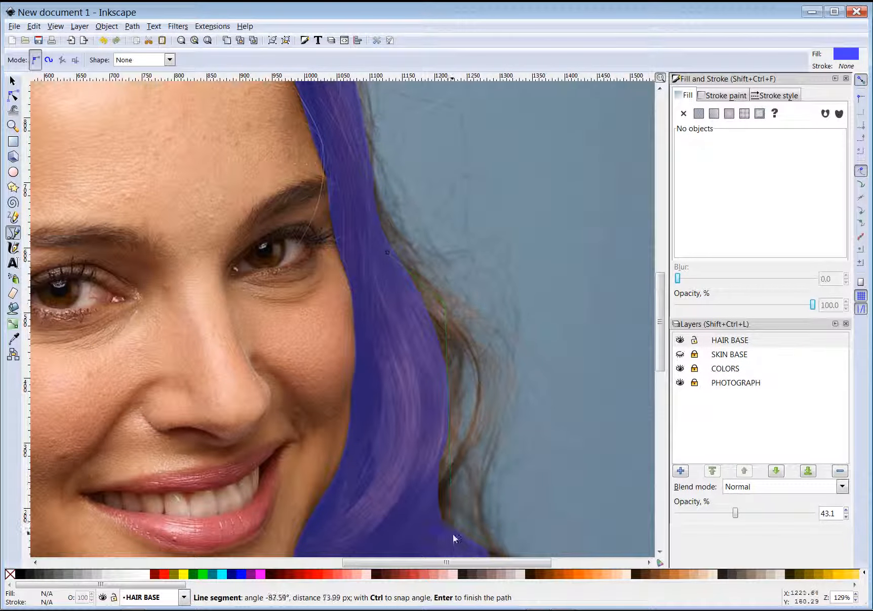
pyautogui.click(425, 511)
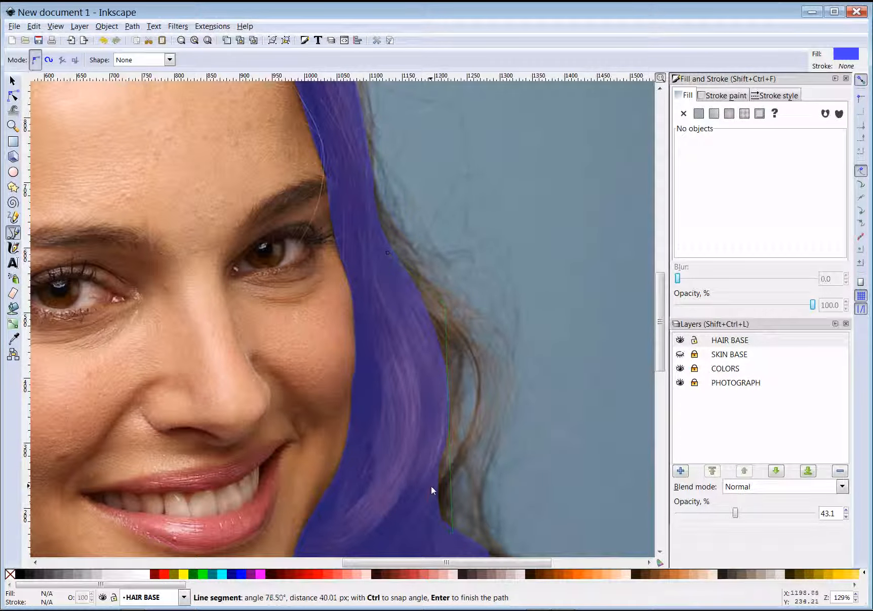
pyautogui.click(433, 486)
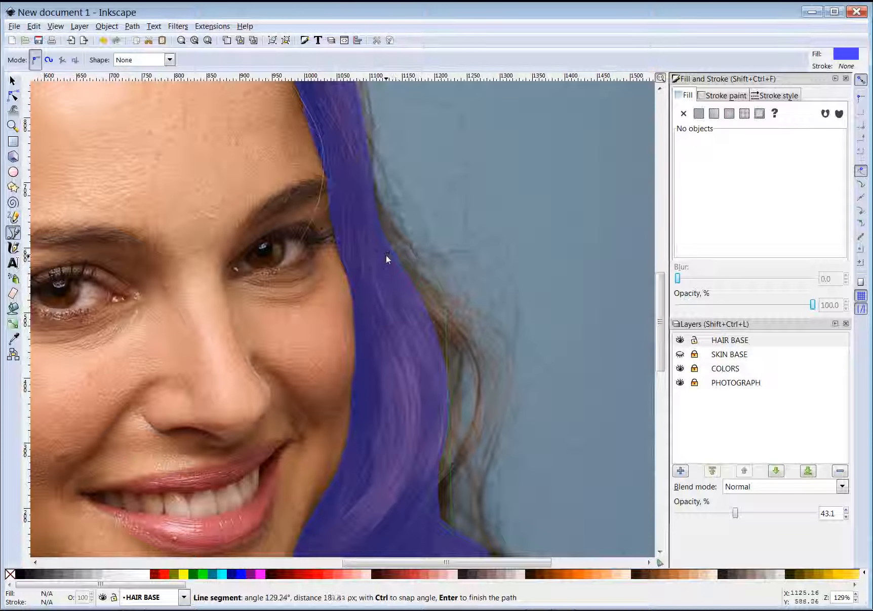
pyautogui.click(387, 252)
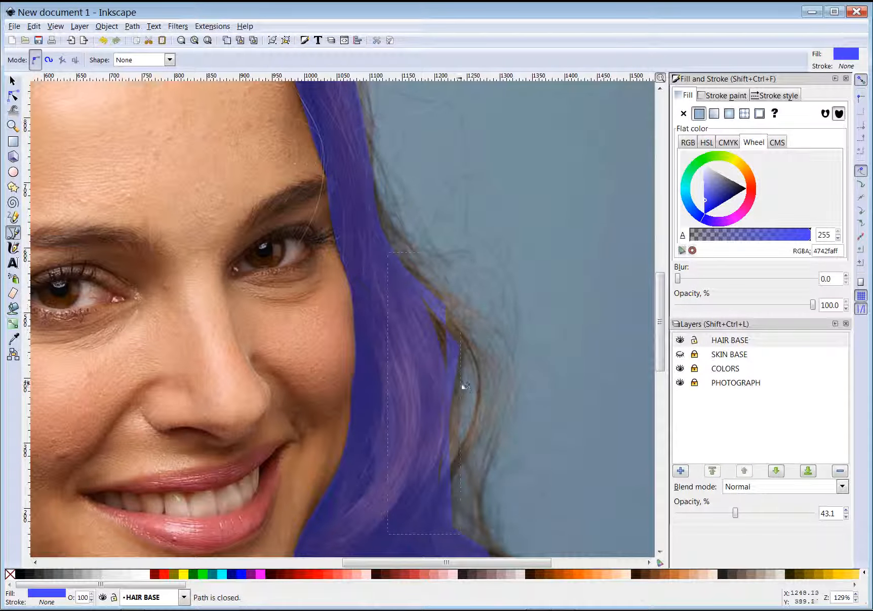
pyautogui.click(14, 96)
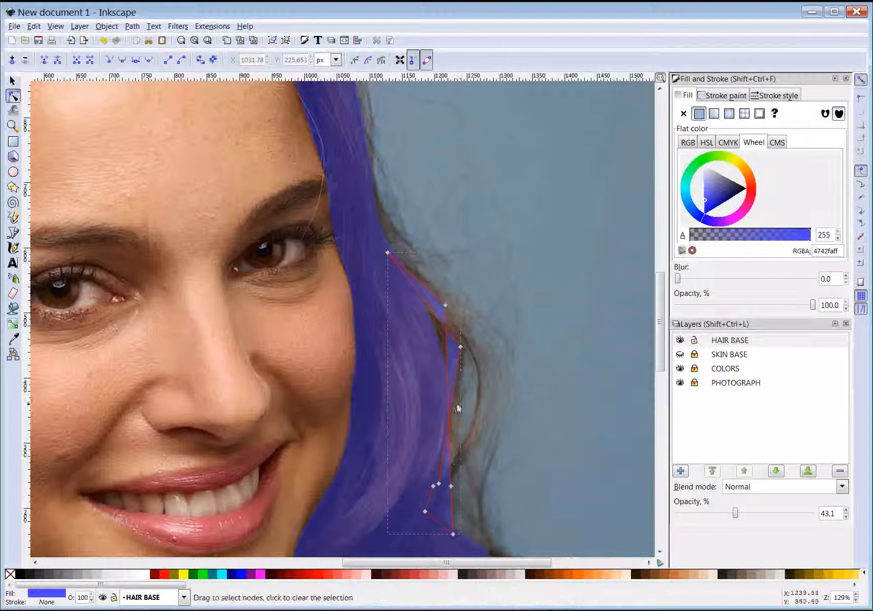
# Bow the strand's side, upper and lower edges outward into curves following the wavy hair beside the cheek
pyautogui.moveTo(446, 362); pyautogui.dragTo(481, 376)
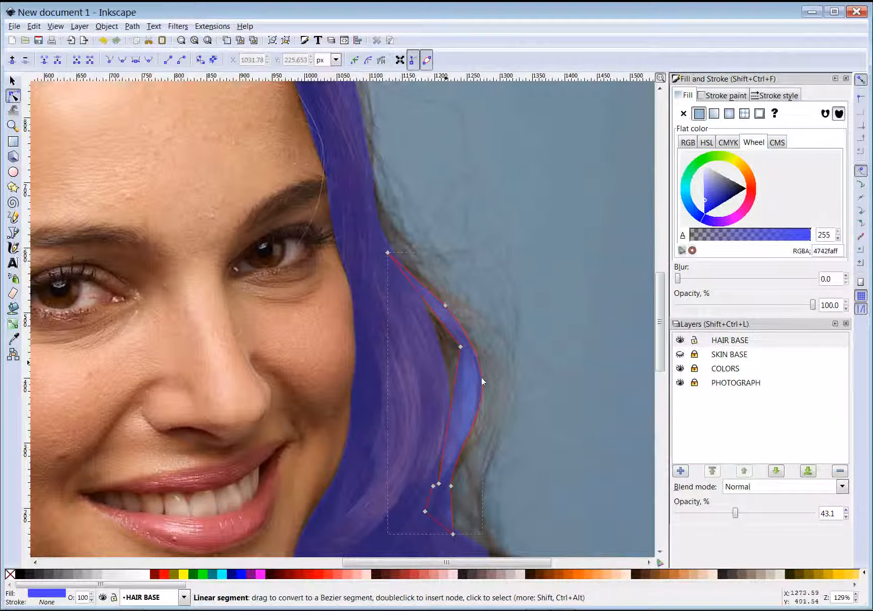
pyautogui.moveTo(421, 277); pyautogui.dragTo(423, 276)
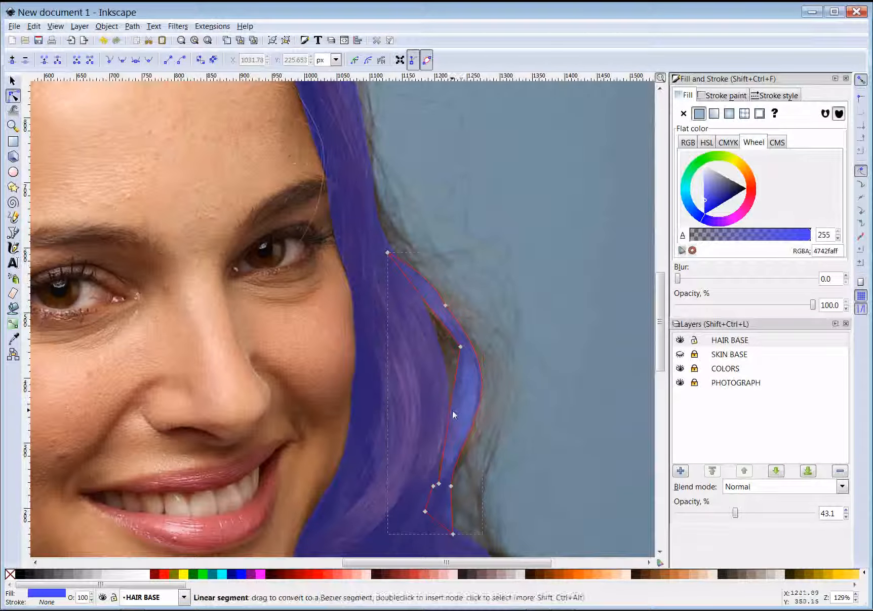
pyautogui.moveTo(455, 414); pyautogui.dragTo(475, 414)
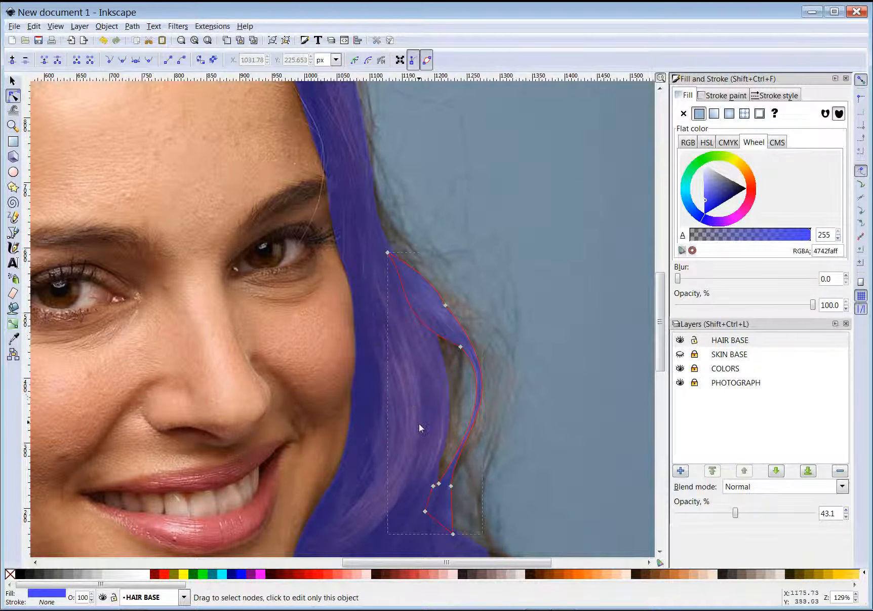
pyautogui.moveTo(201, 609)
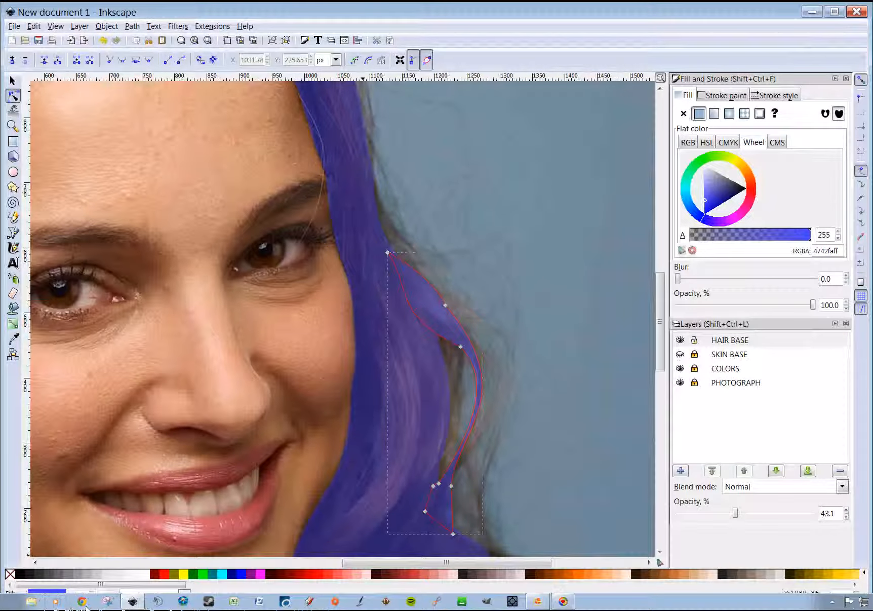